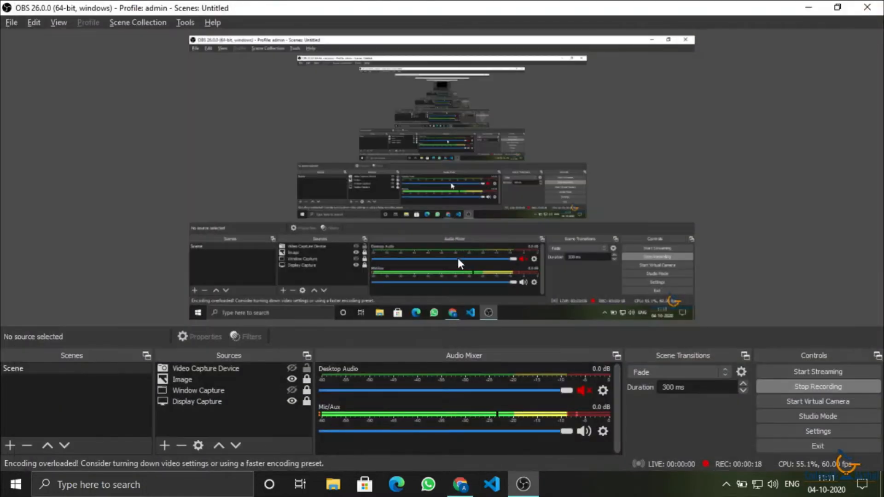
# Back in Chrome, open Manage for the Starter Linux Hosting with cPanel plan on edushiksha.in.
pyautogui.hotkey('alt', 'Tab')
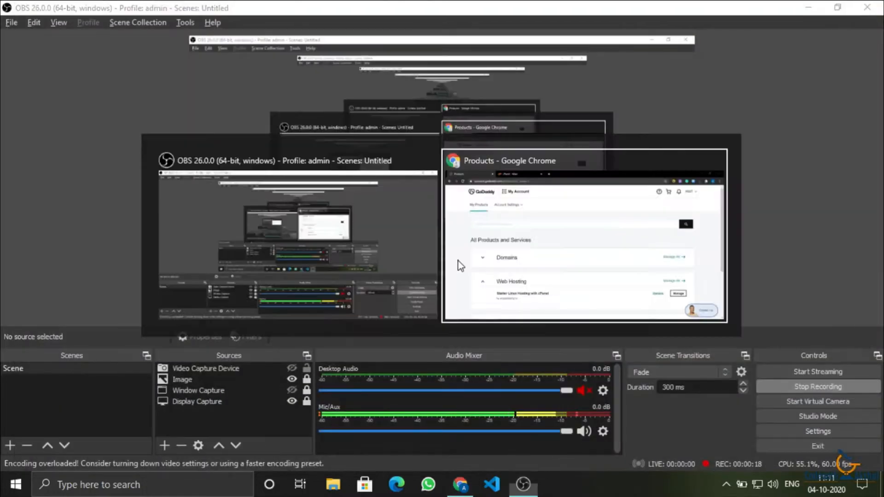
pyautogui.scroll(-1, 428, 300)
pyautogui.scroll(1, 430, 300)
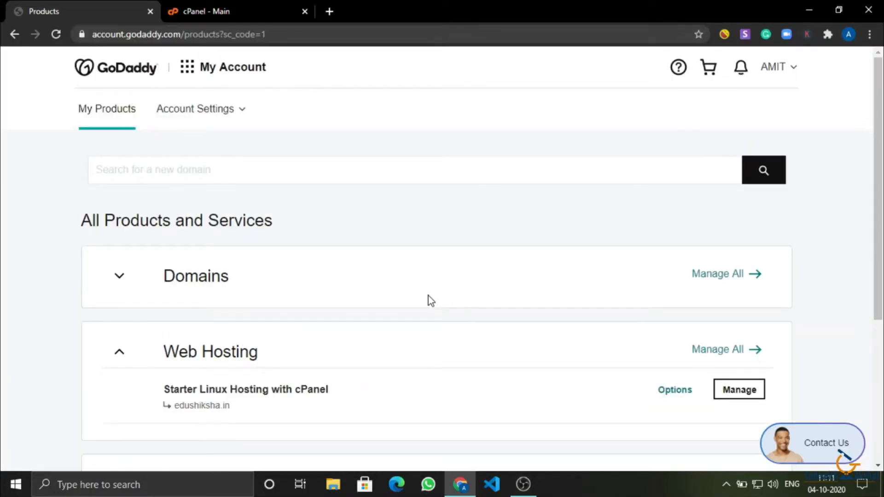
pyautogui.scroll(-1, 429, 300)
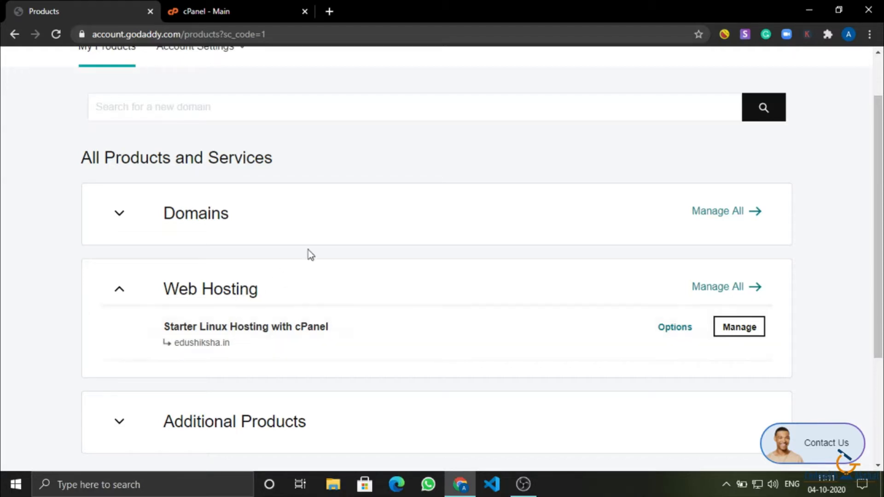
pyautogui.click(731, 334)
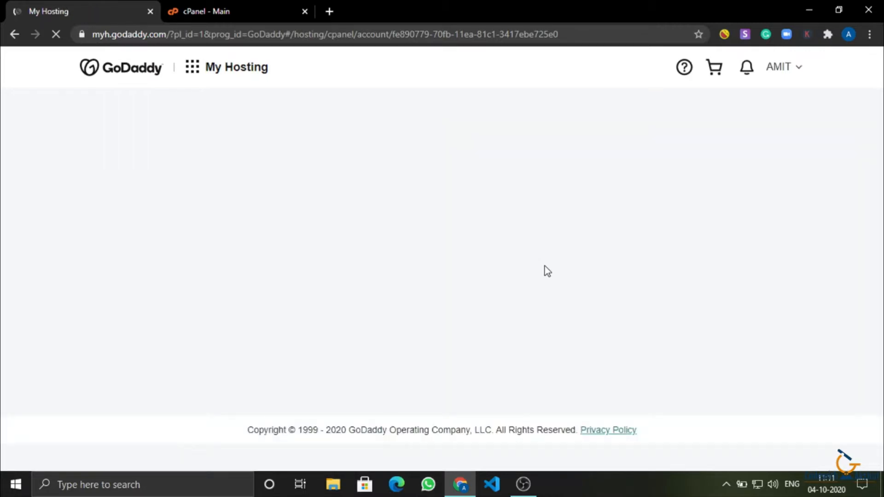
# Open an empty new tab alongside, then return to the edushiksha.in My Hosting dashboard.
pyautogui.click(329, 11)
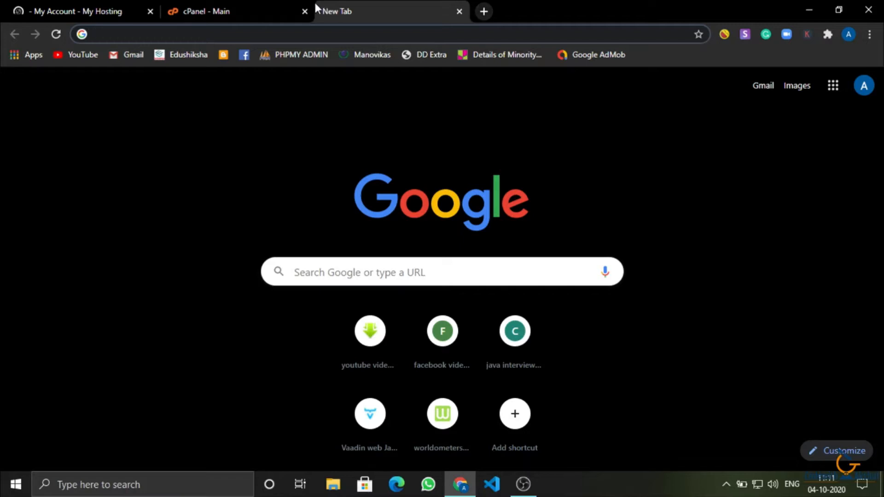
pyautogui.click(43, 2)
pyautogui.scroll(-1, 271, 251)
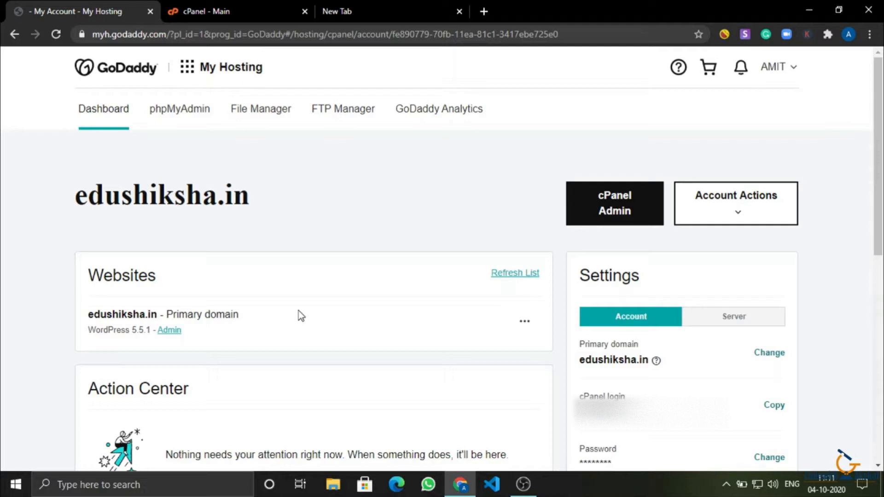
# Launch cPanel Admin for the hosting account and load edushiksha.in in the third tab.
pyautogui.click(601, 214)
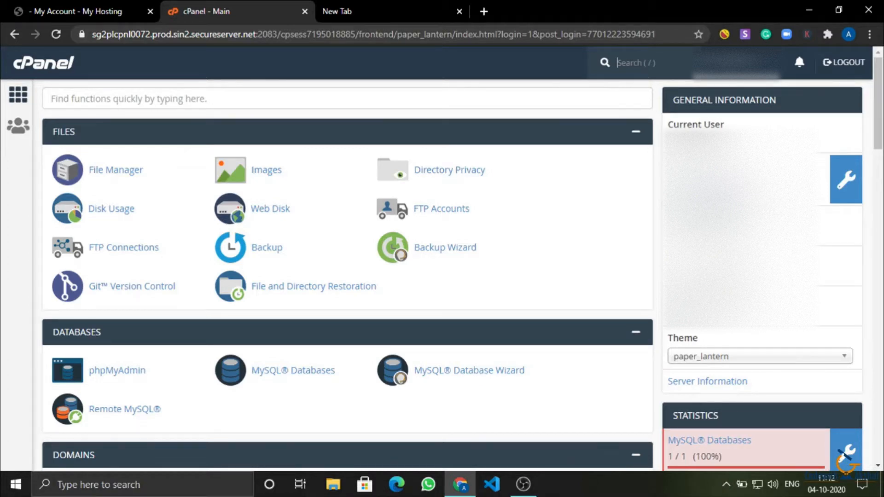
pyautogui.scroll(-1, 283, 190)
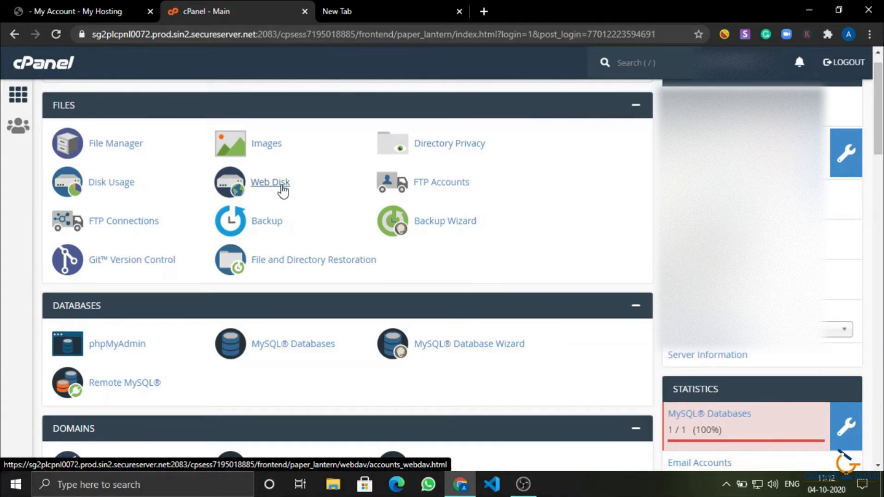
pyautogui.scroll(-3, 163, 349)
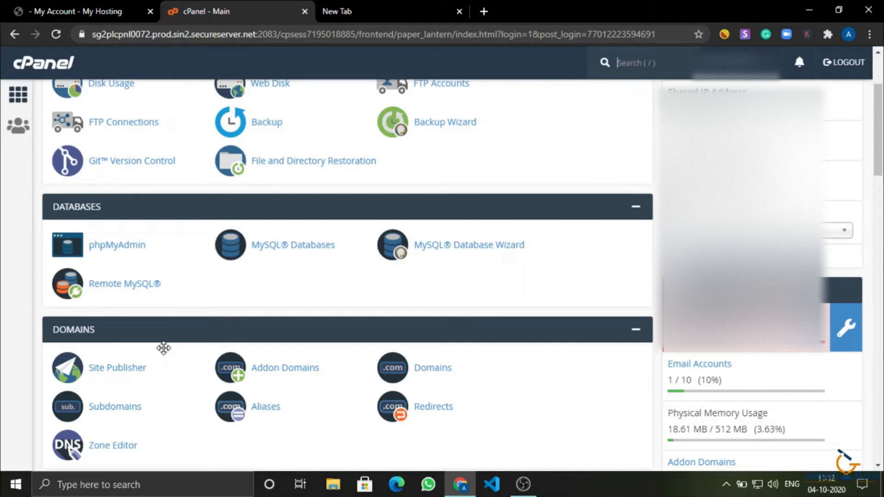
pyautogui.scroll(1, 164, 348)
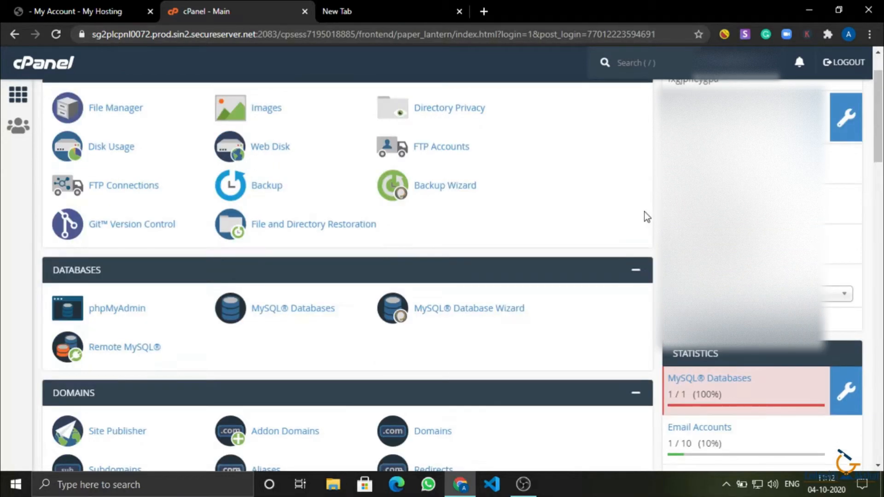
pyautogui.click(400, 12)
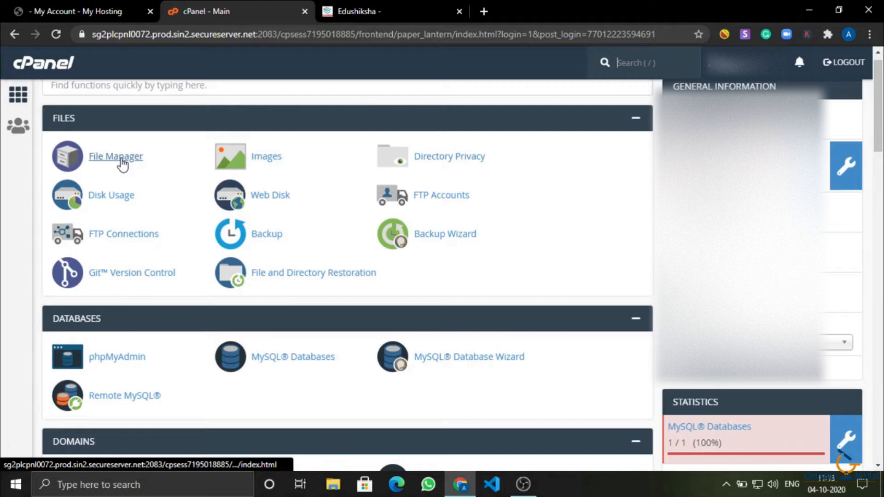
# Go down to Web Applications and open WordPress from Featured Applications in Installatron.
pyautogui.scroll(-7, 178, 251)
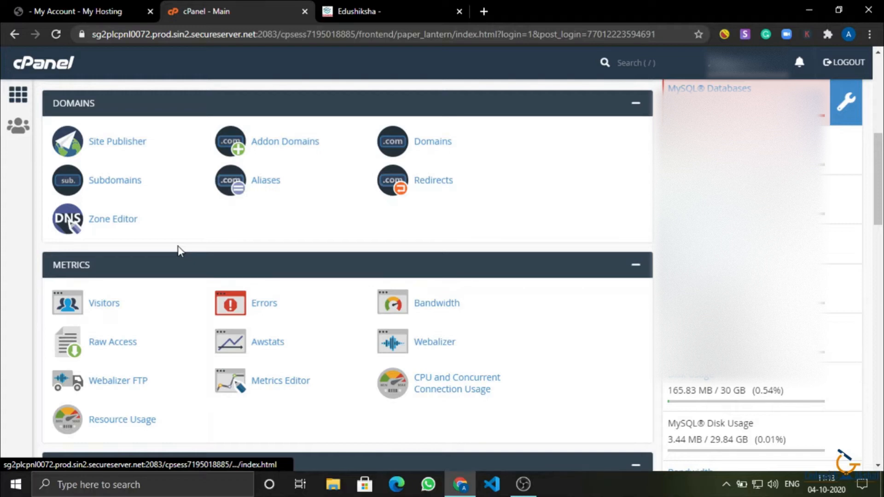
pyautogui.scroll(-5, 207, 391)
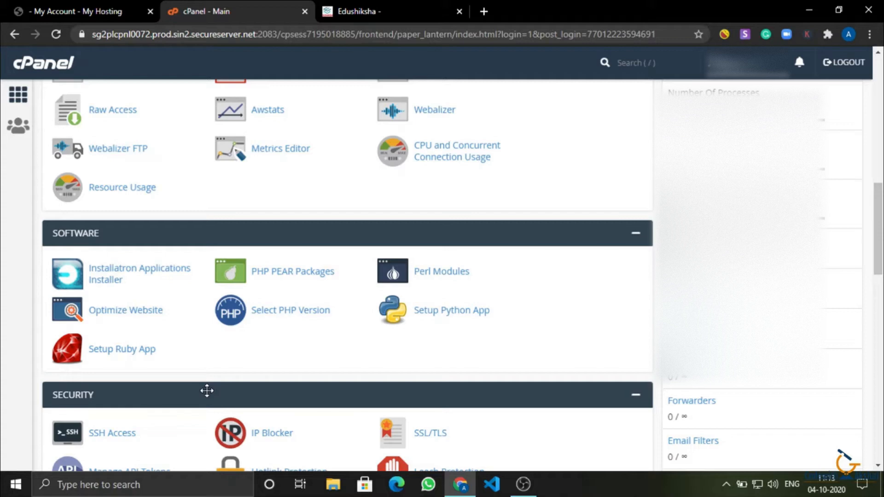
pyautogui.scroll(-1, 258, 345)
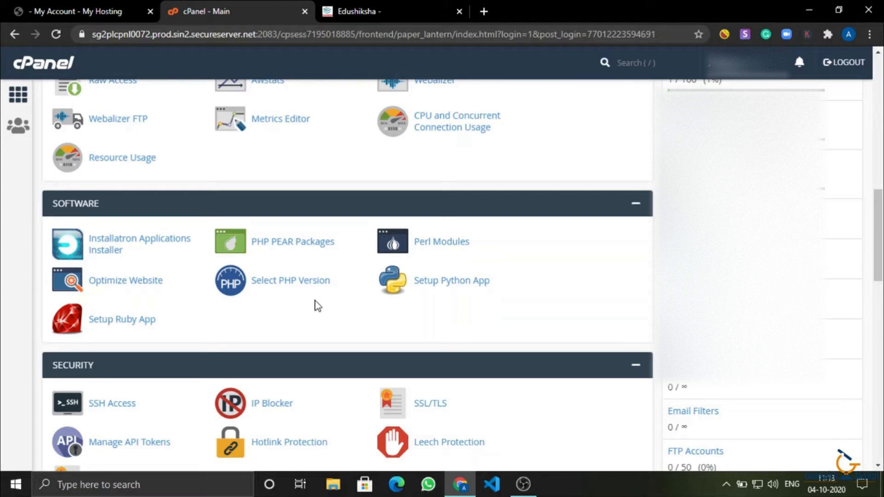
pyautogui.scroll(-5, 123, 237)
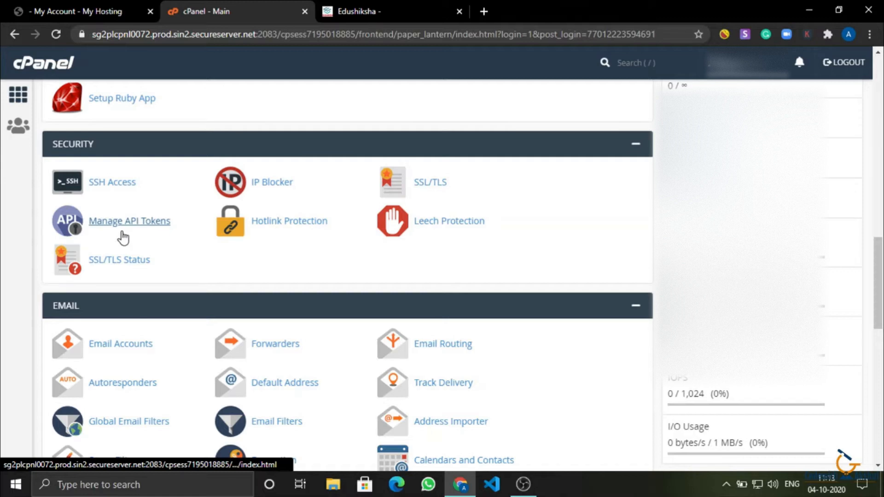
pyautogui.scroll(-15, 169, 309)
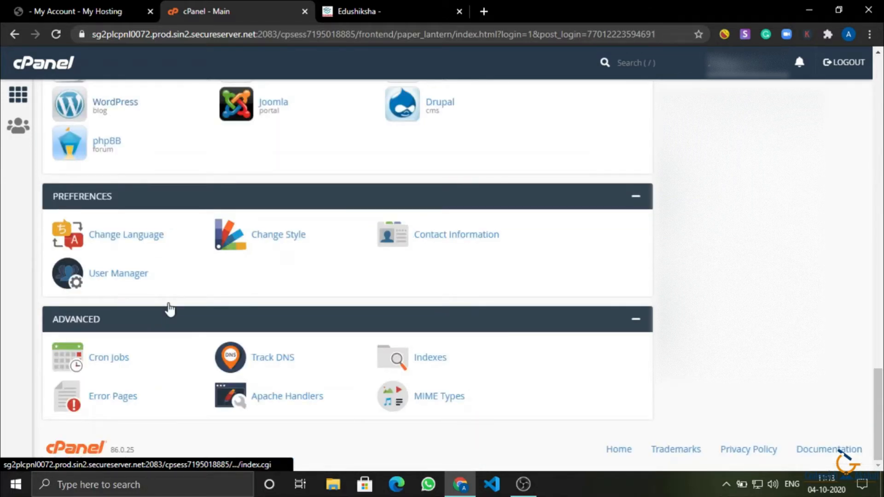
pyautogui.scroll(1, 169, 310)
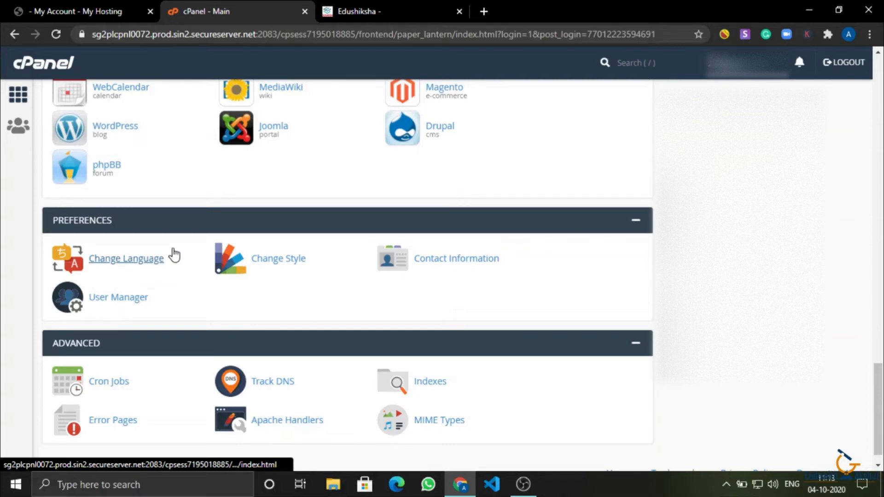
pyautogui.scroll(5, 138, 313)
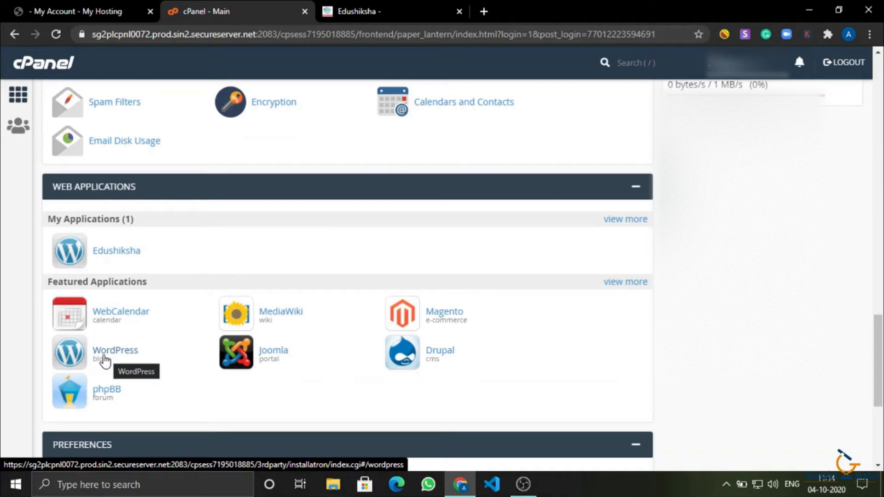
pyautogui.click(105, 362)
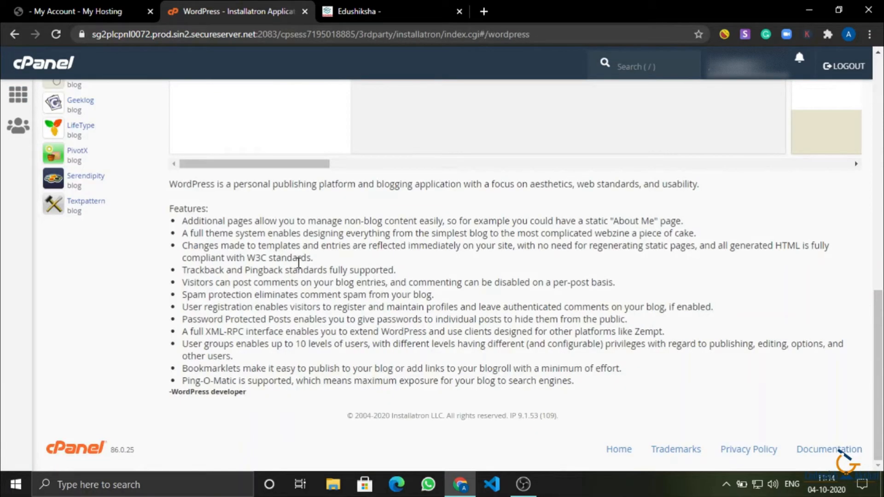
# Begin a WordPress installation with 'install this application' on the Installatron overview.
pyautogui.scroll(15, 284, 289)
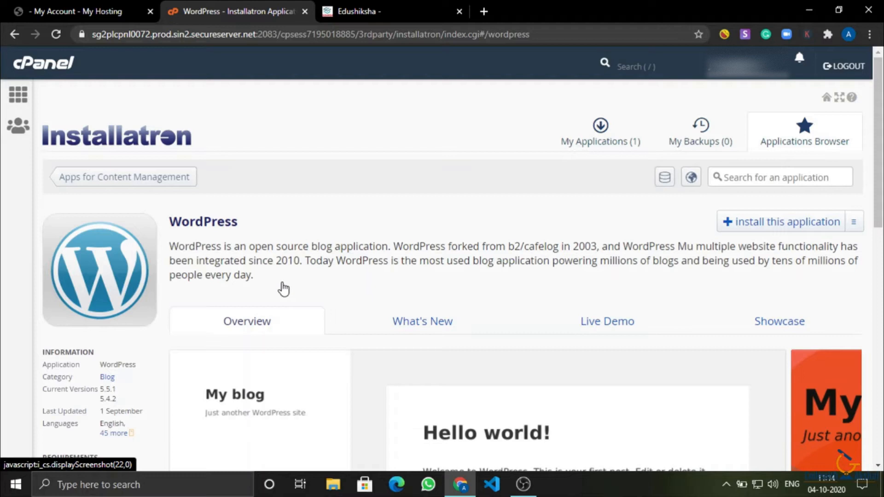
pyautogui.scroll(-1, 284, 289)
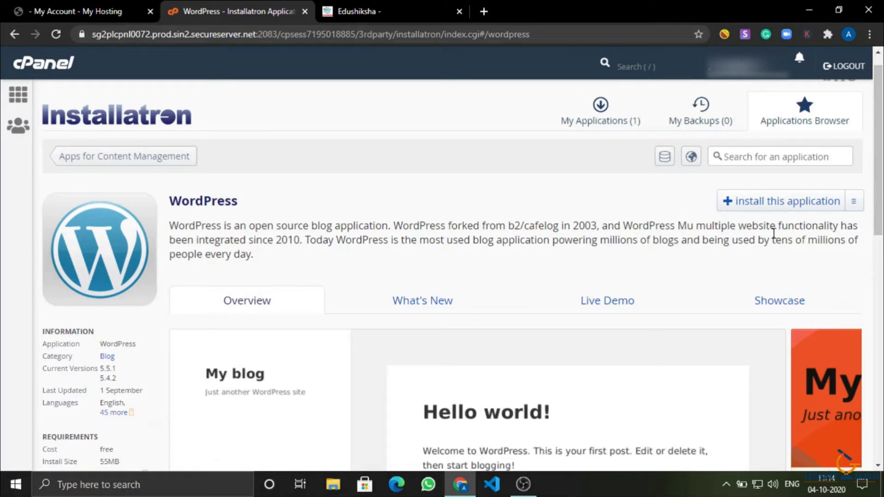
pyautogui.click(755, 201)
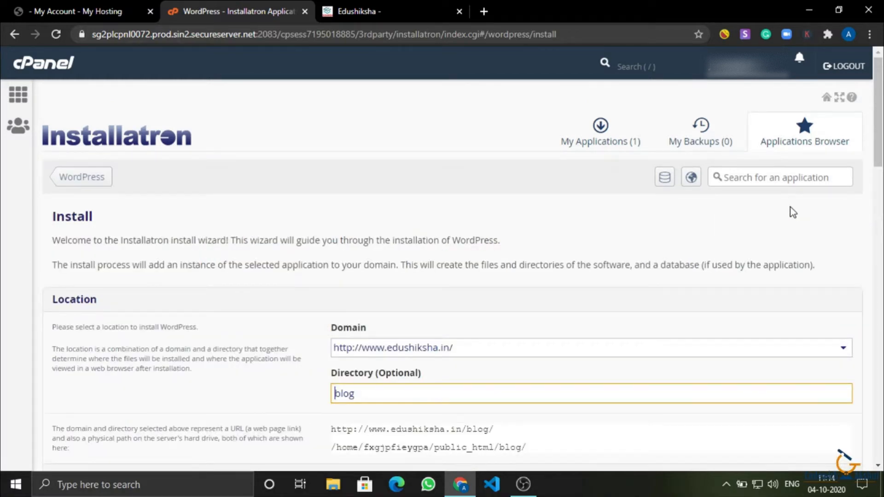
pyautogui.scroll(-1, 495, 321)
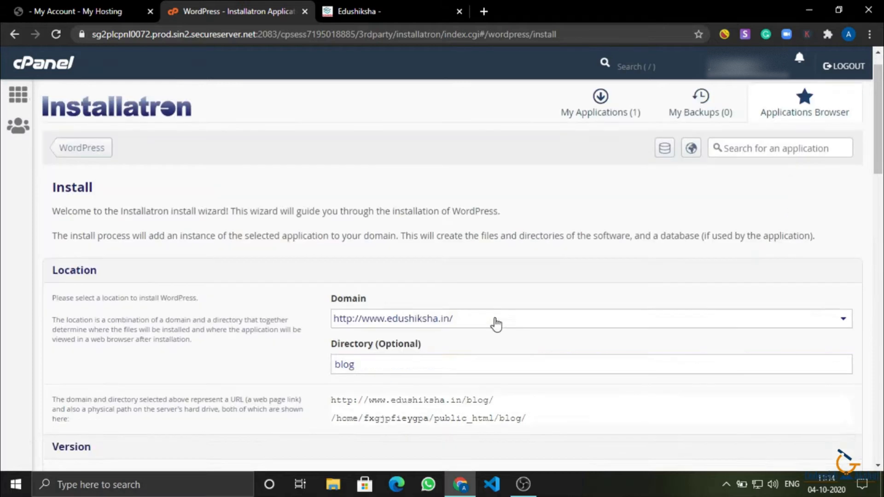
pyautogui.click(495, 321)
pyautogui.scroll(-3, 495, 324)
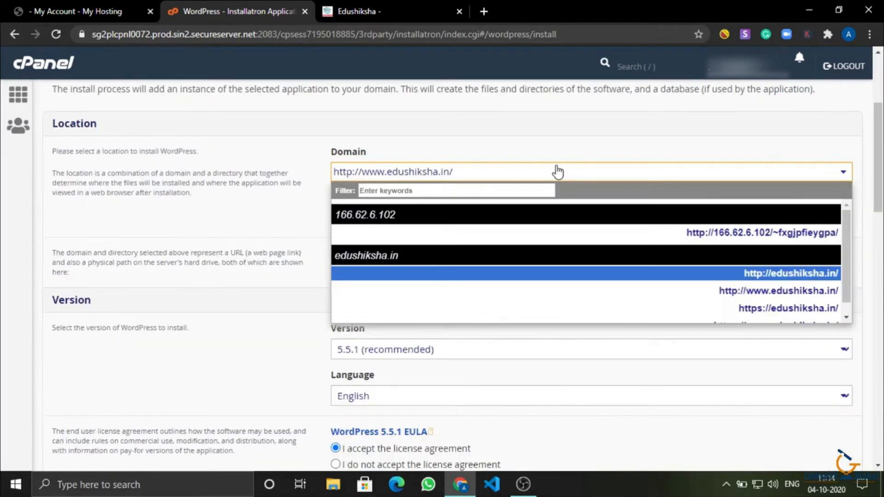
pyautogui.click(558, 172)
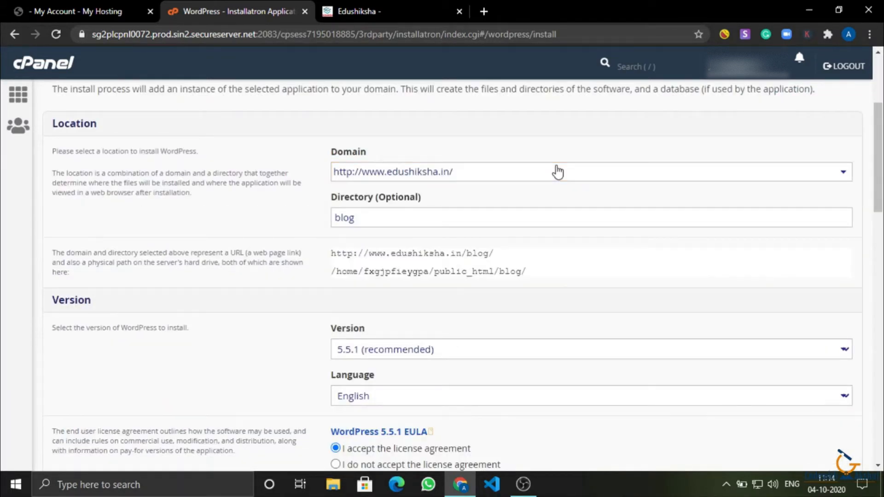
pyautogui.click(422, 180)
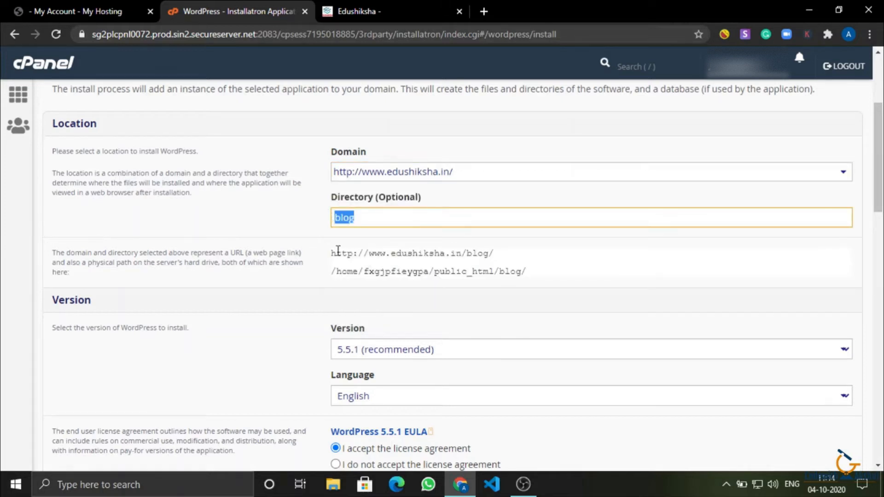
pyautogui.doubleClick(481, 272)
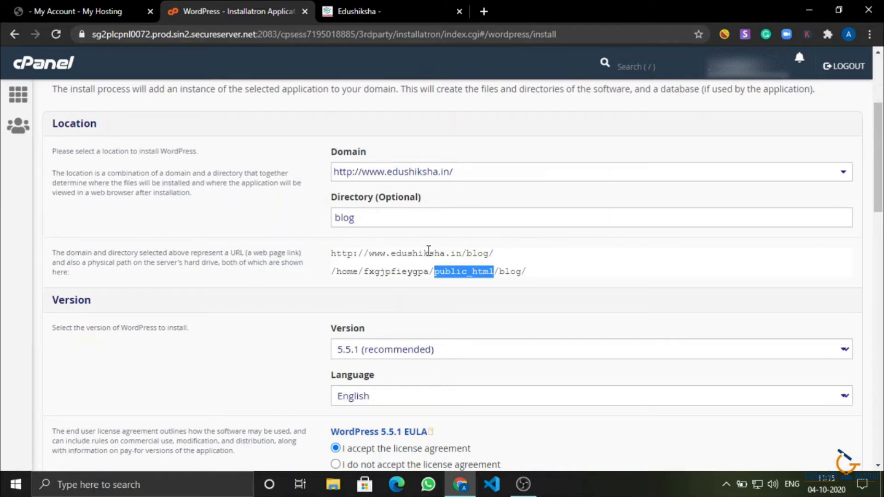
pyautogui.scroll(-1, 428, 251)
# Keep WordPress version 5.5.1 (recommended) in the Version dropdown.
pyautogui.scroll(-1, 428, 252)
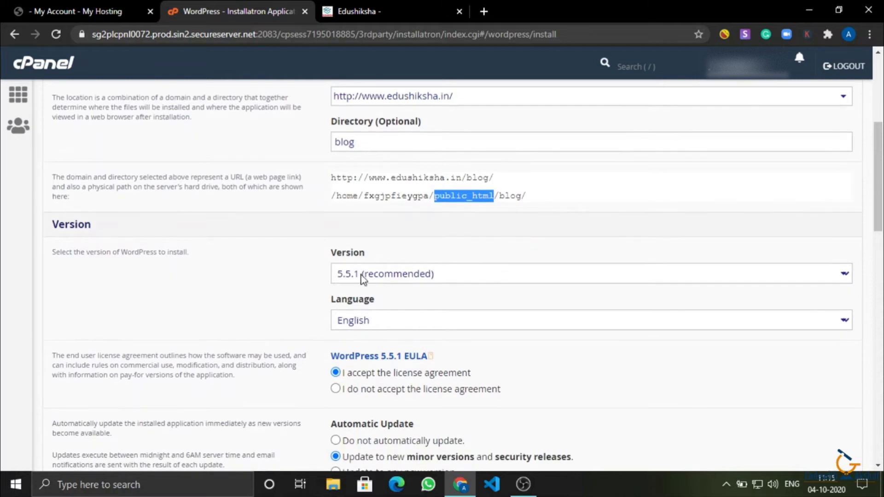
pyautogui.click(349, 276)
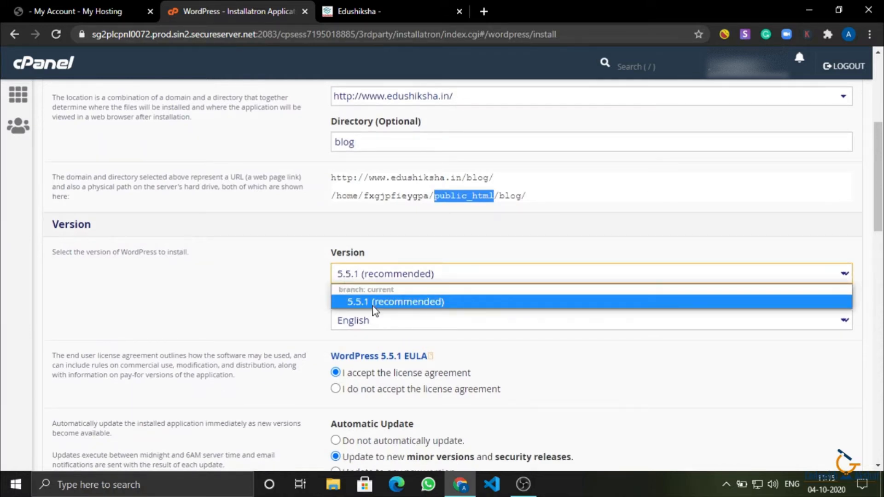
pyautogui.click(371, 275)
# Set WordPress plugins and themes to update automatically when new versions appear.
pyautogui.scroll(-3, 398, 325)
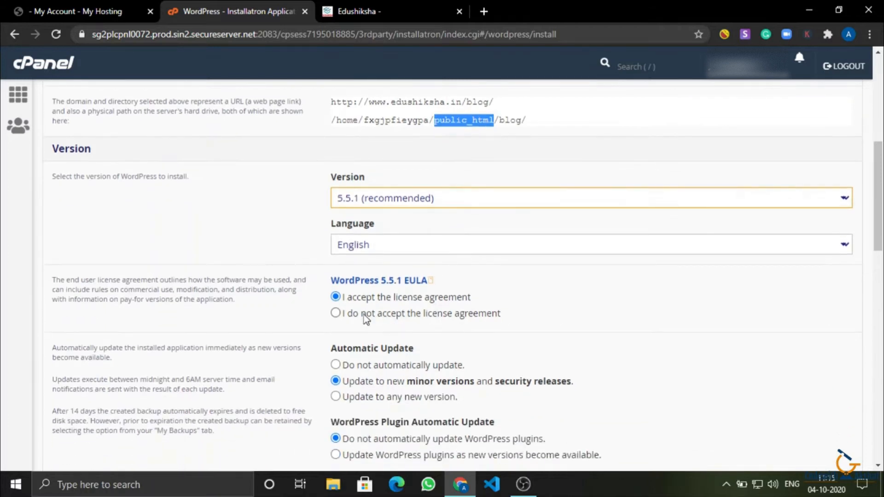
pyautogui.scroll(-3, 373, 456)
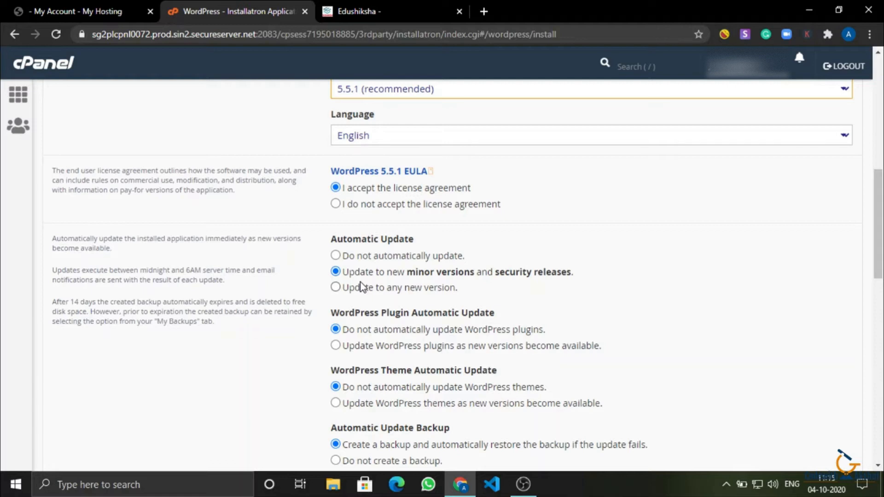
pyautogui.scroll(-1, 414, 271)
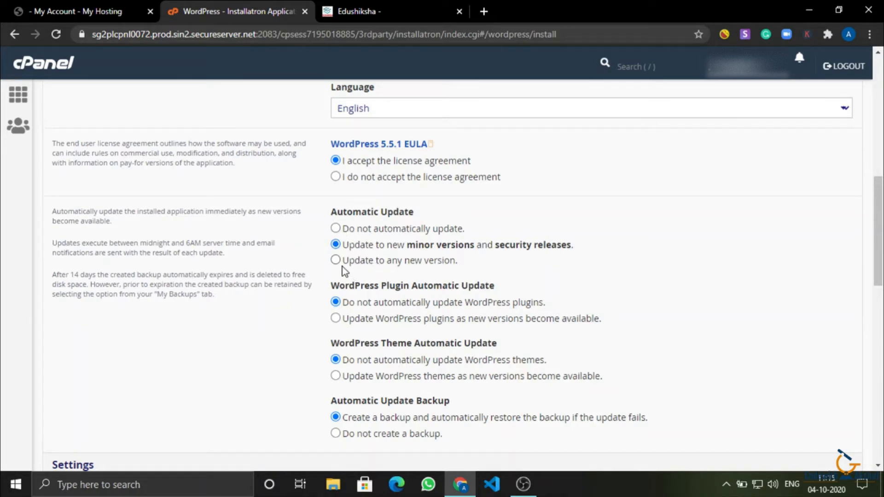
pyautogui.scroll(-1, 415, 260)
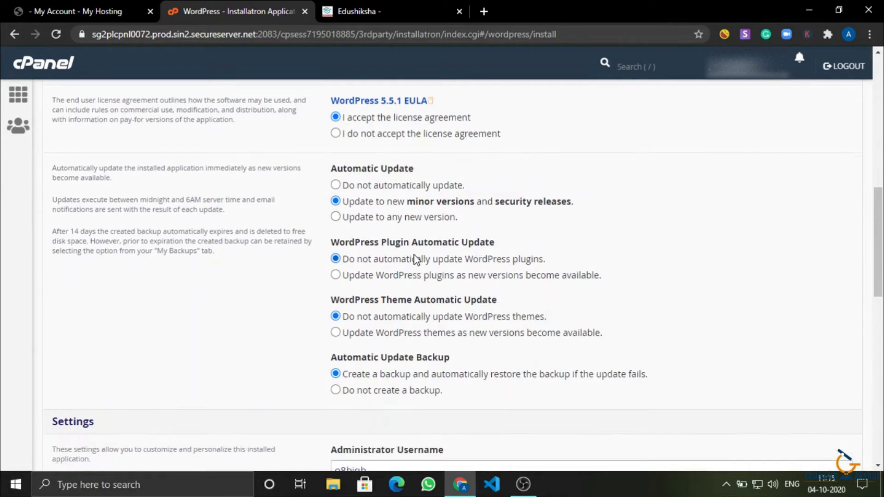
pyautogui.scroll(-1, 416, 260)
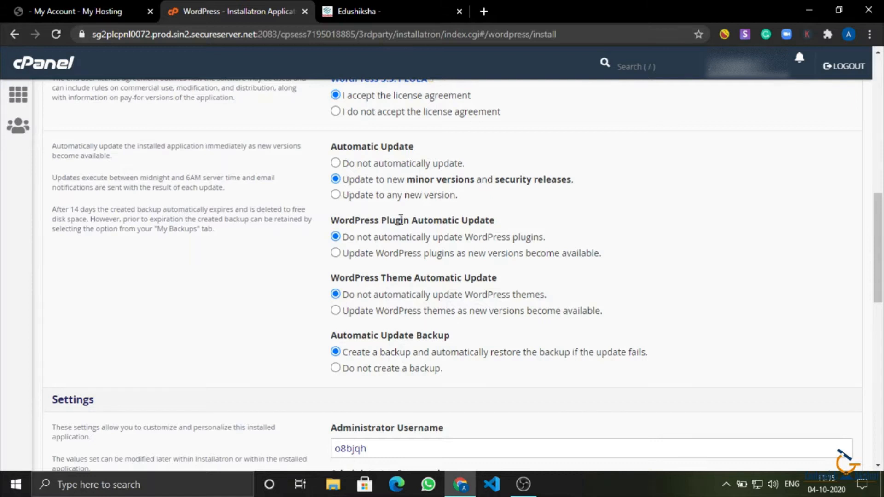
pyautogui.scroll(-3, 401, 220)
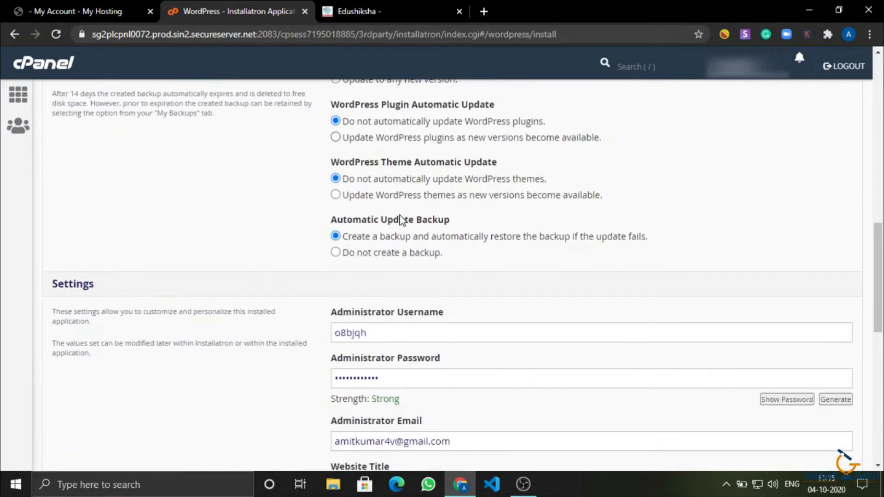
pyautogui.click(353, 140)
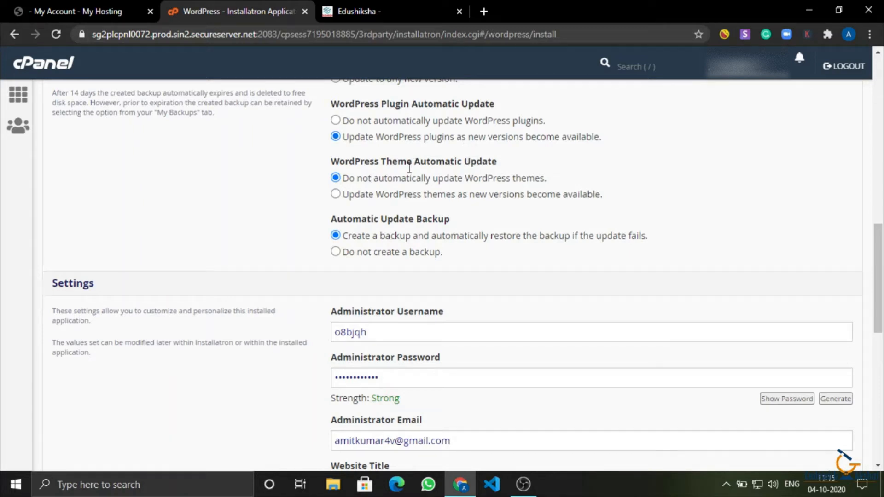
pyautogui.click(366, 195)
pyautogui.scroll(-1, 363, 205)
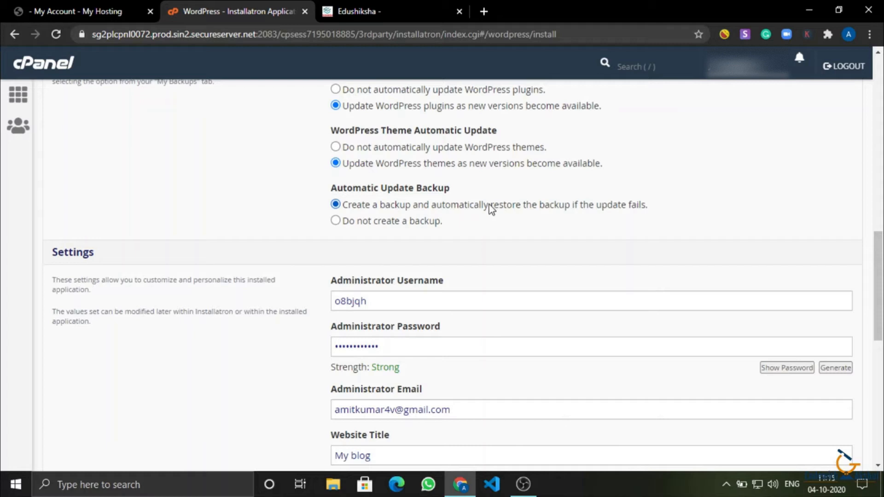
pyautogui.scroll(-2, 491, 210)
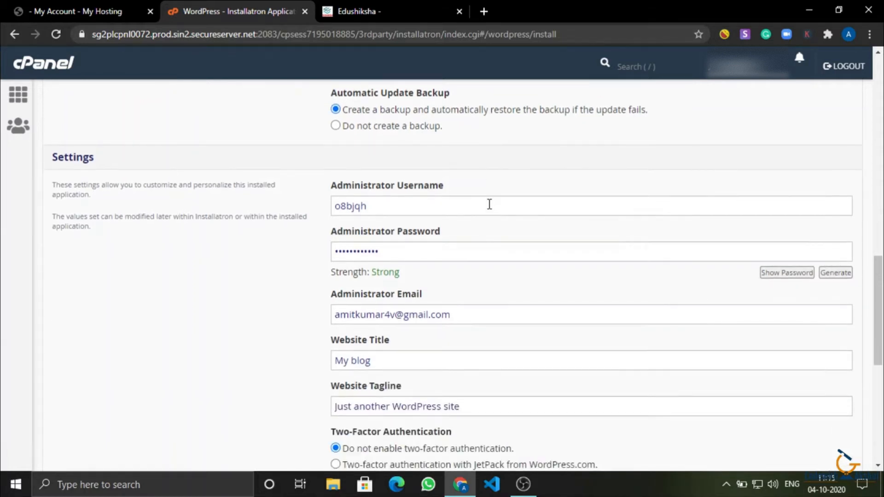
# Change the administrator username to admin.
pyautogui.click(455, 202)
pyautogui.hotkey('ctrl', 'a')
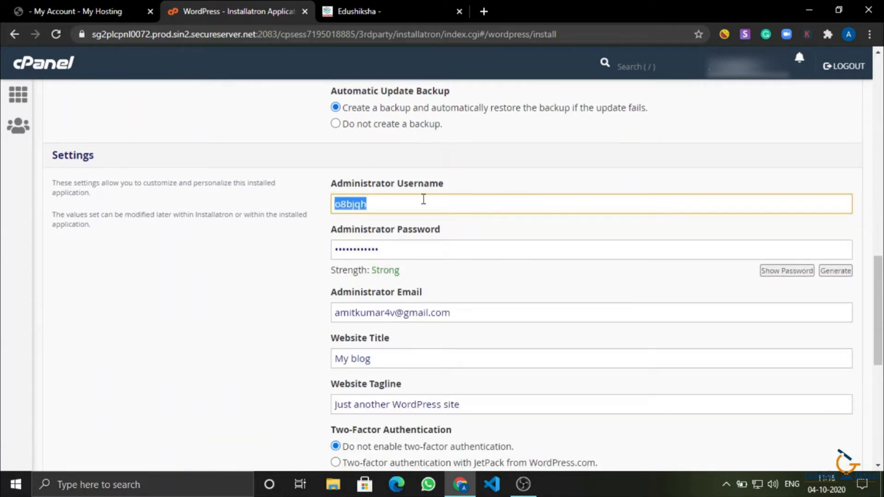
pyautogui.write('admin')
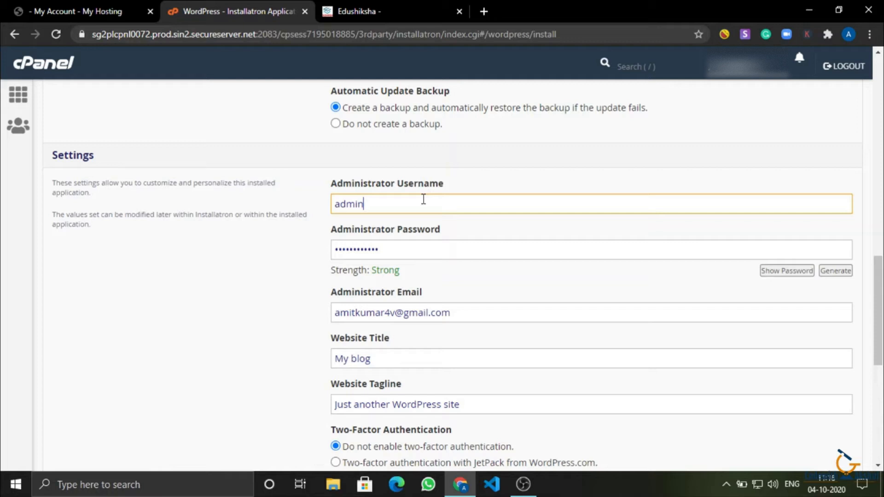
# Generate a new strong administrator password, then mask it again.
pyautogui.click(412, 255)
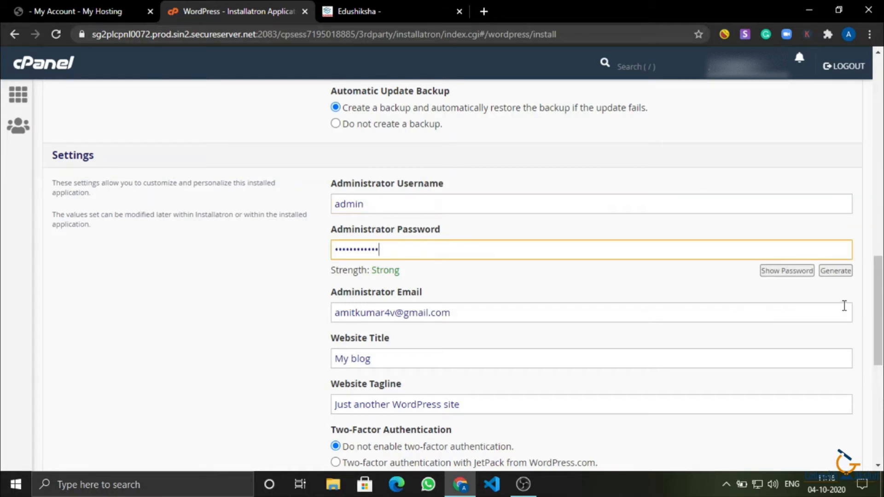
pyautogui.click(789, 274)
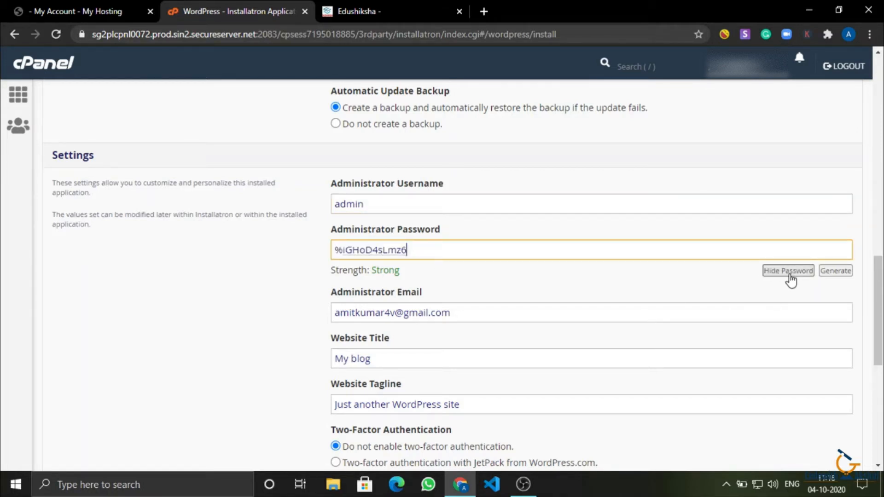
pyautogui.click(833, 273)
pyautogui.click(834, 272)
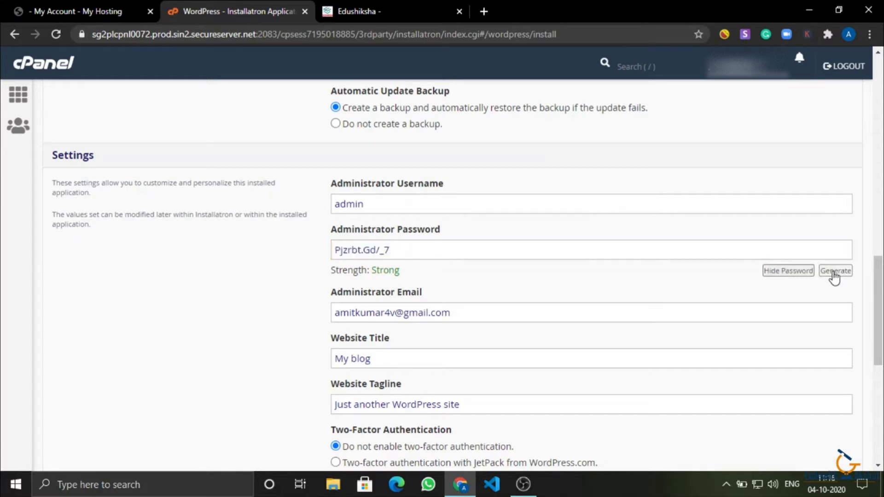
pyautogui.scroll(-1, 617, 332)
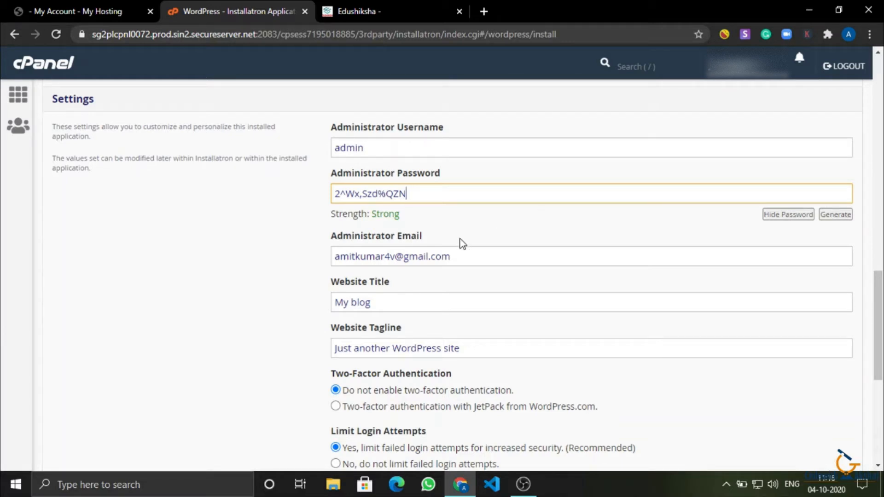
pyautogui.click(783, 214)
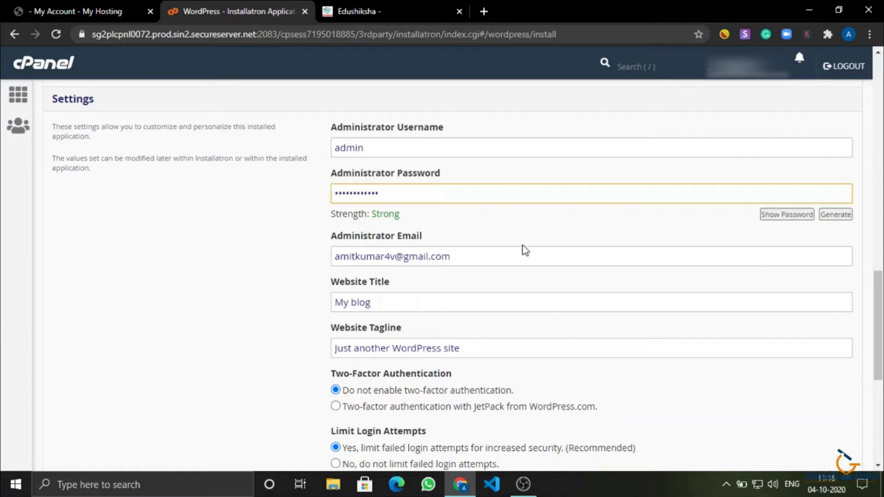
pyautogui.click(514, 256)
# Replace the administrator email with a saved autofill address.
pyautogui.press('BackSpace')
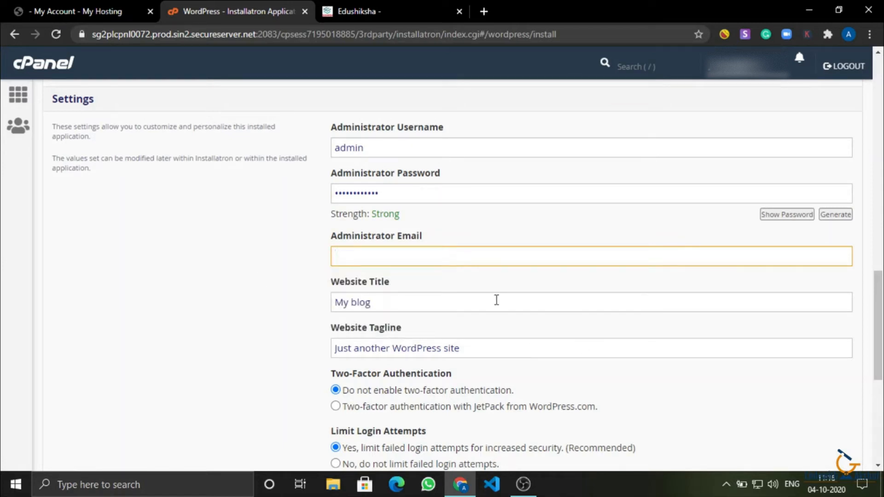
pyautogui.scroll(-1, 417, 321)
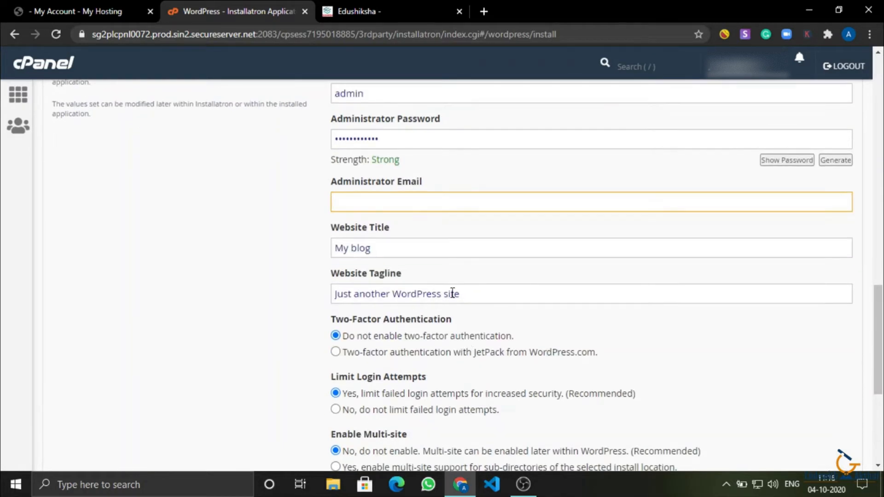
pyautogui.moveTo(396, 249); pyautogui.dragTo(272, 264)
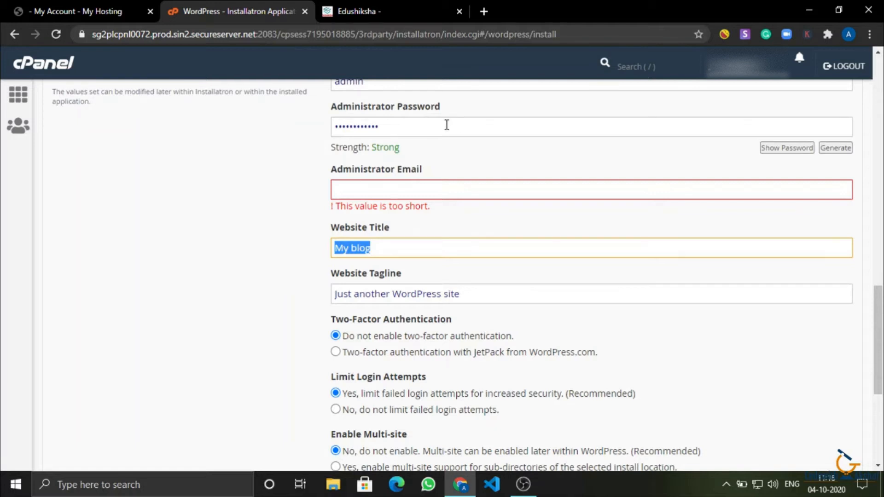
pyautogui.click(422, 190)
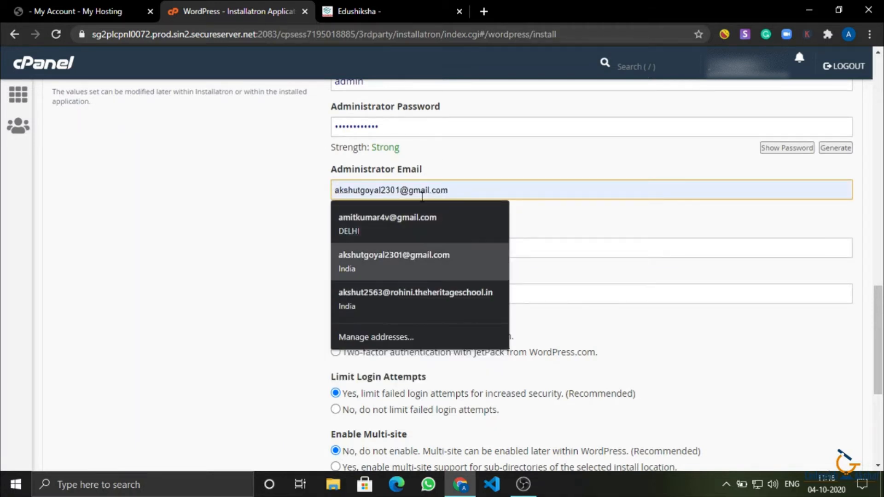
pyautogui.click(405, 260)
# Retitle the website from My blog to 'Codewith' followed by the owner's name.
pyautogui.click(456, 227)
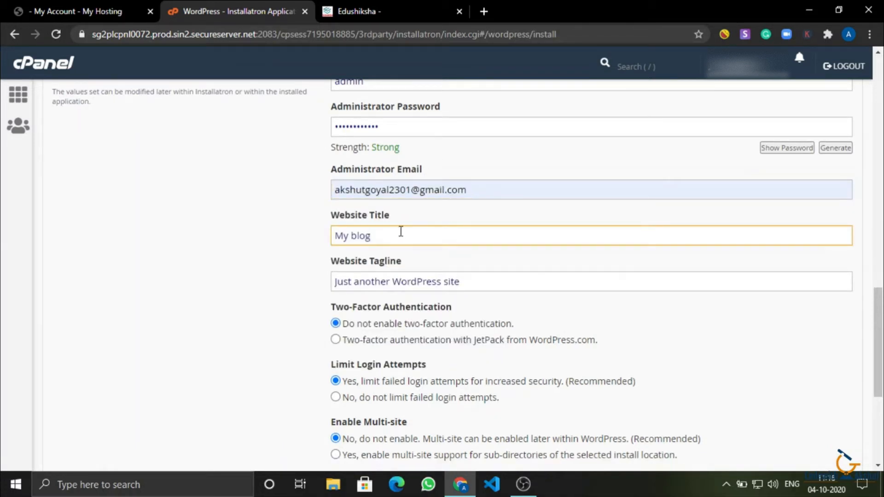
pyautogui.moveTo(400, 231); pyautogui.dragTo(223, 215)
pyautogui.write('Ed')
pyautogui.press('BackSpace')
pyautogui.press('BackSpace')
pyautogui.write('Codewt')
pyautogui.press('BackSpace')
pyautogui.write('ith Akshut')
pyautogui.click(399, 3)
pyautogui.hotkey('ctrl', 'shift', 'Tab')
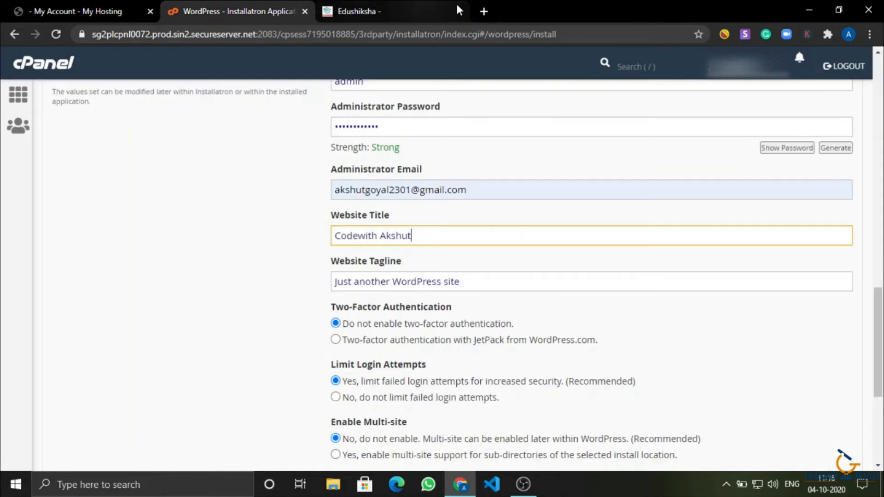
# Load akshuttech.ultimatefreehost.in in a new tab, then go back to the WordPress installer.
pyautogui.click(483, 7)
pyautogui.write('aks')
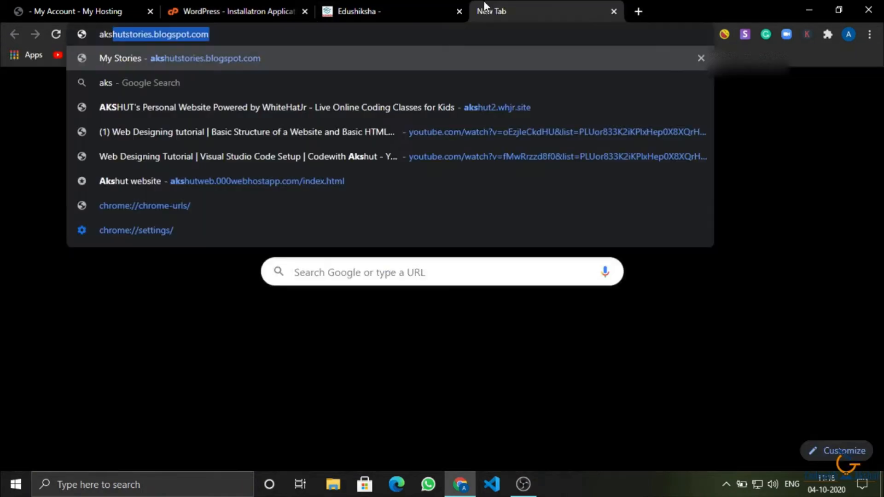
pyautogui.write('hut')
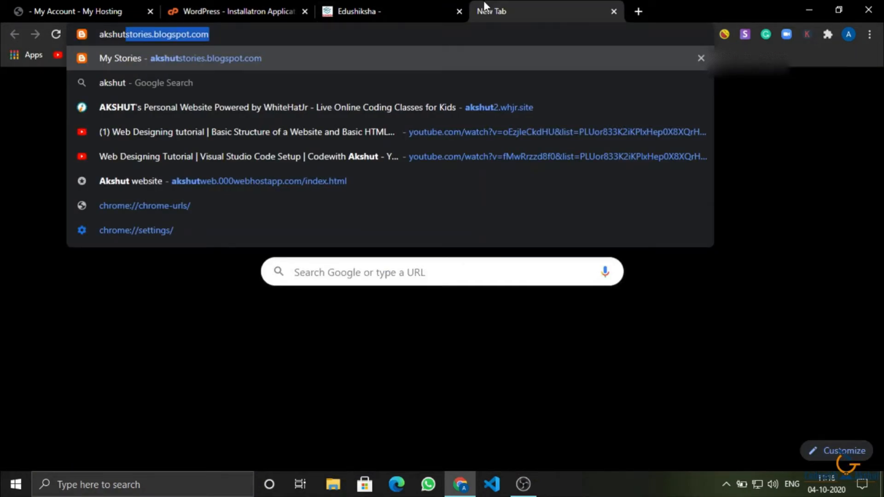
pyautogui.write('tech.ultimatefreehost.in')
pyautogui.press('Return')
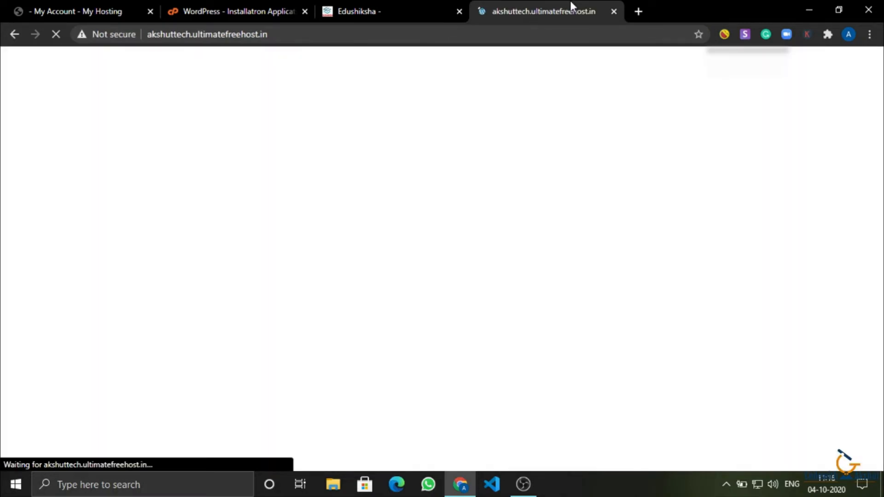
pyautogui.moveTo(570, 1)
pyautogui.mouseDown()
pyautogui.moveTo(369, 1)
pyautogui.moveTo(570, 4)
pyautogui.mouseUp()
pyautogui.click(276, 8)
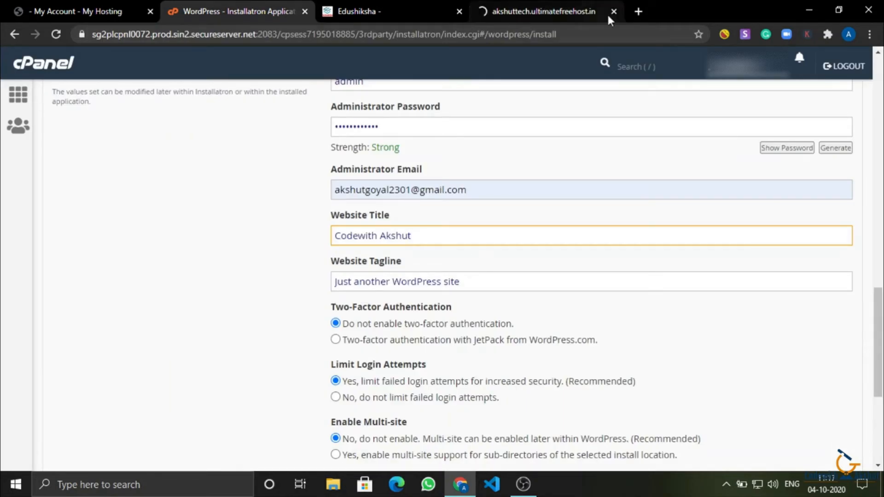
# Move down to the Website Tagline field and look at the Edushiksha site tab.
pyautogui.scroll(-1, 367, 186)
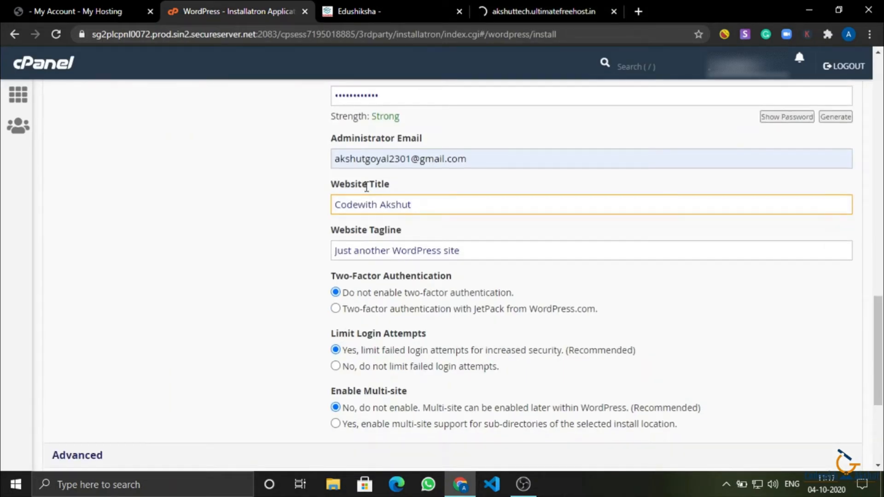
pyautogui.press('Tab')
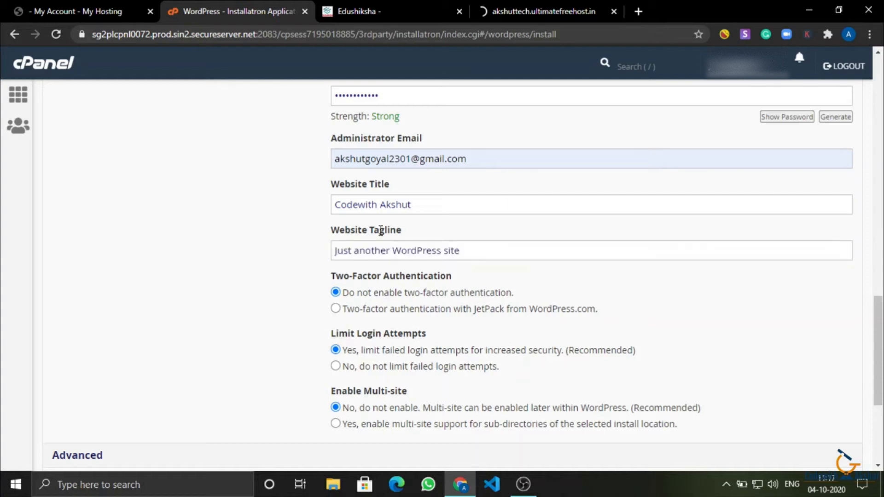
pyautogui.doubleClick(380, 230)
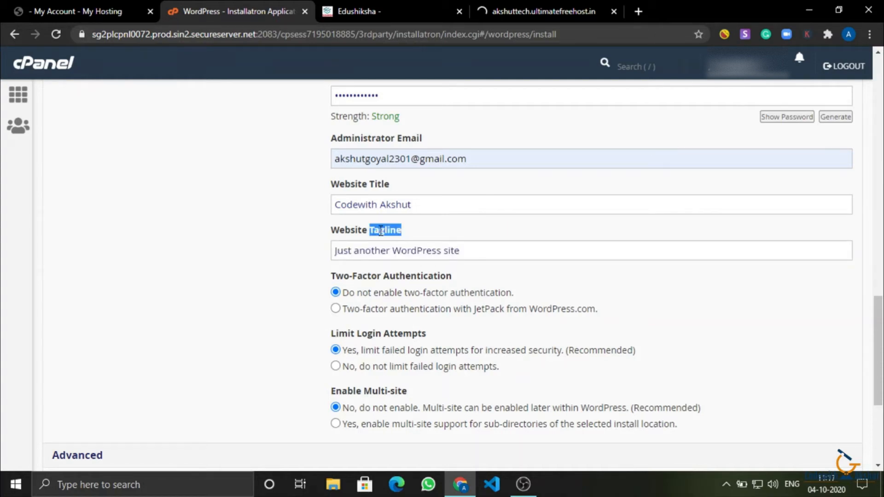
pyautogui.click(358, 10)
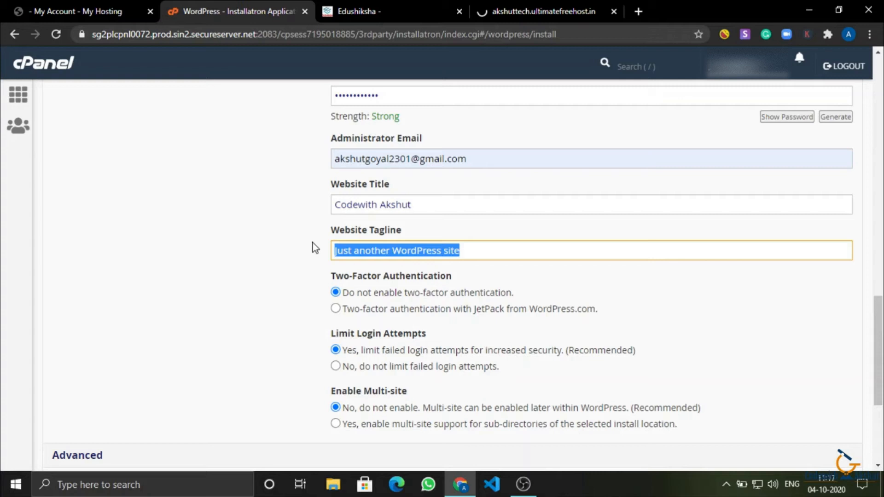
# Replace the existing website tagline with 'Technology'.
pyautogui.click(479, 249)
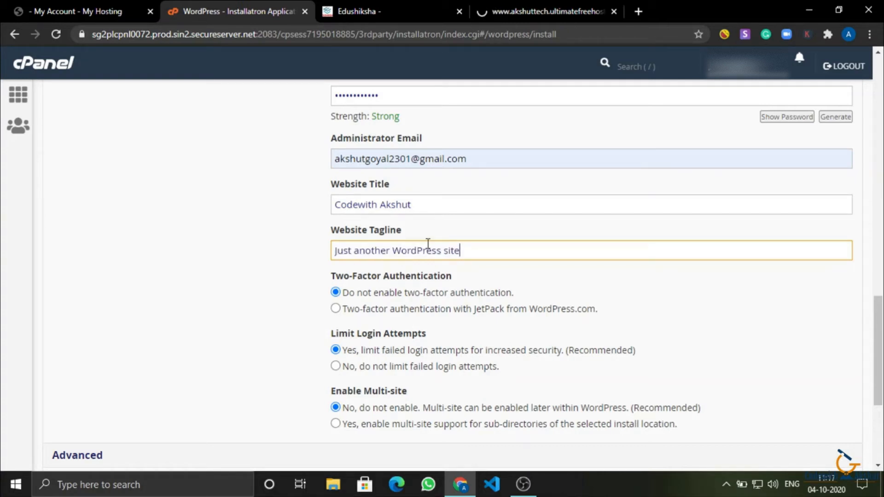
pyautogui.hotkey('ctrl', 'a')
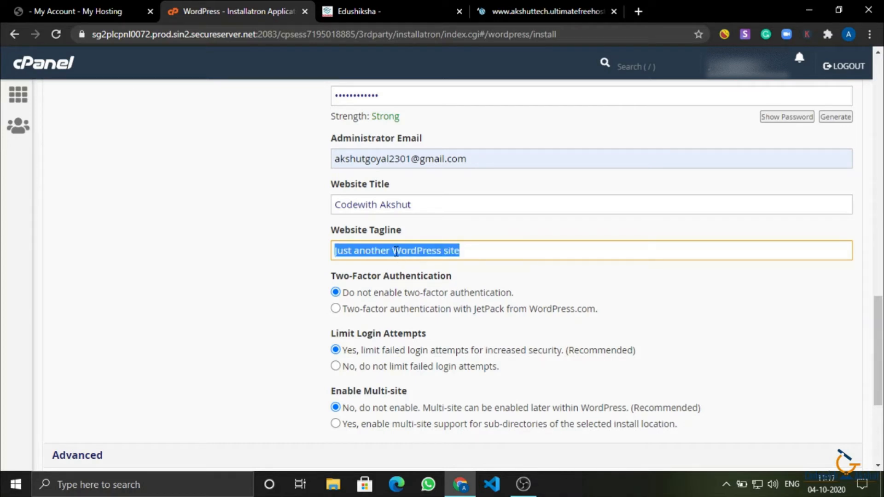
pyautogui.scroll(-2, 203, 152)
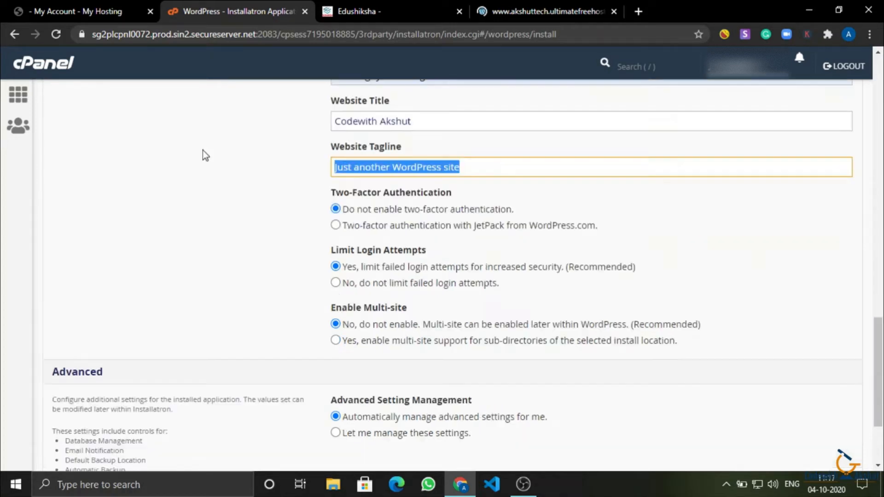
pyautogui.write('Te')
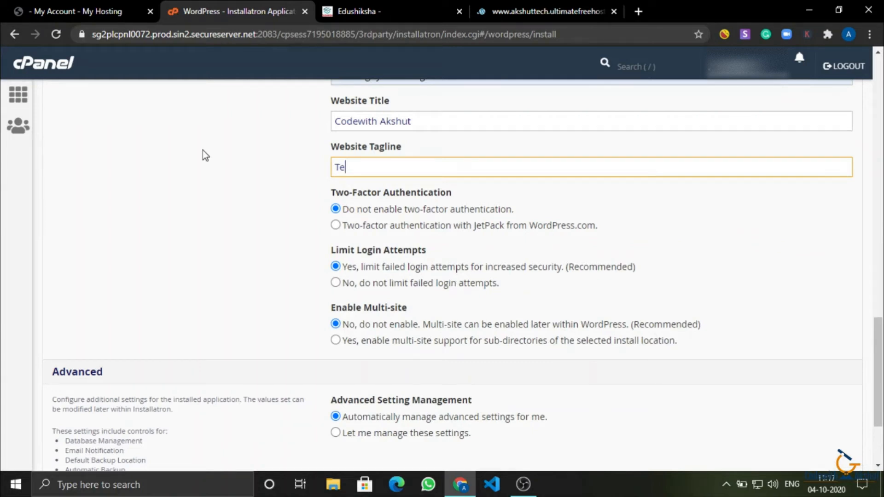
pyautogui.scroll(-1, 202, 150)
pyautogui.write('chnology')
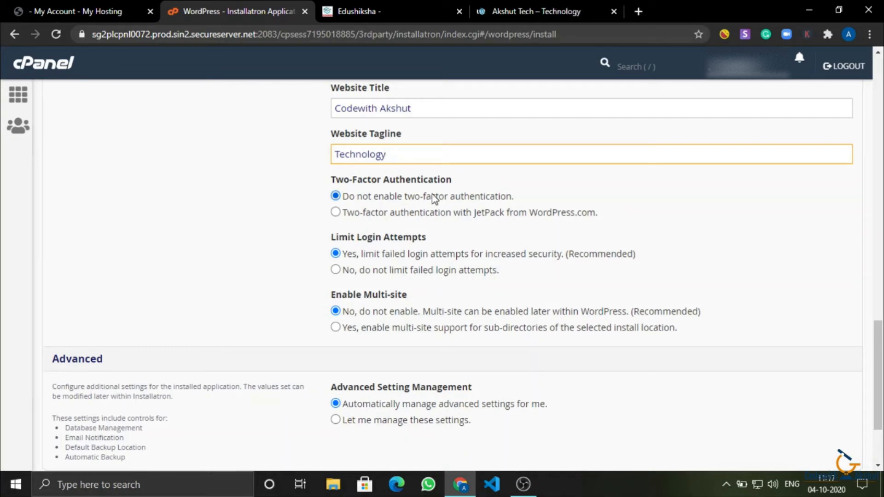
# Preview the Akshut Tech – Technology site tab, then close it.
pyautogui.click(502, 14)
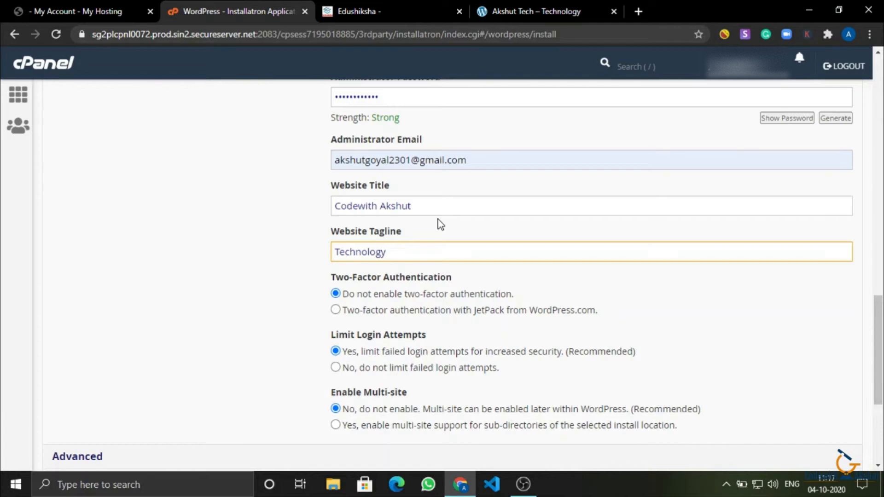
pyautogui.click(614, 11)
pyautogui.scroll(-2, 414, 247)
pyautogui.doubleClick(414, 247)
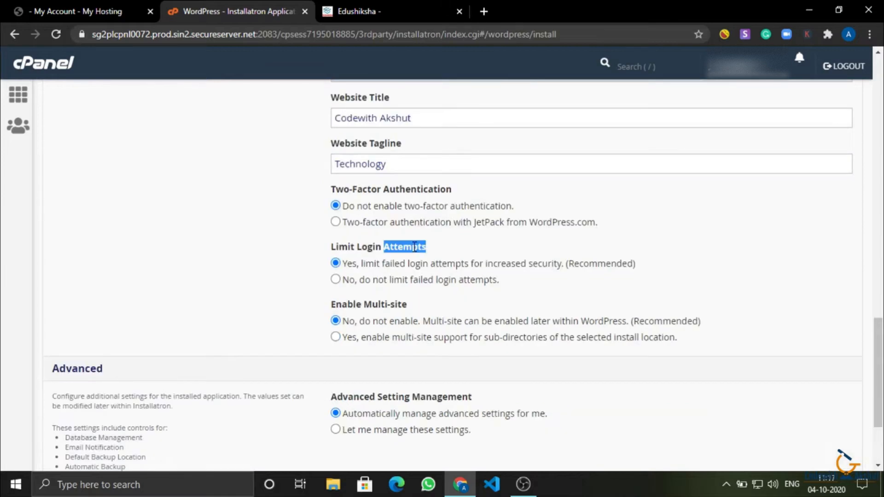
pyautogui.click(557, 286)
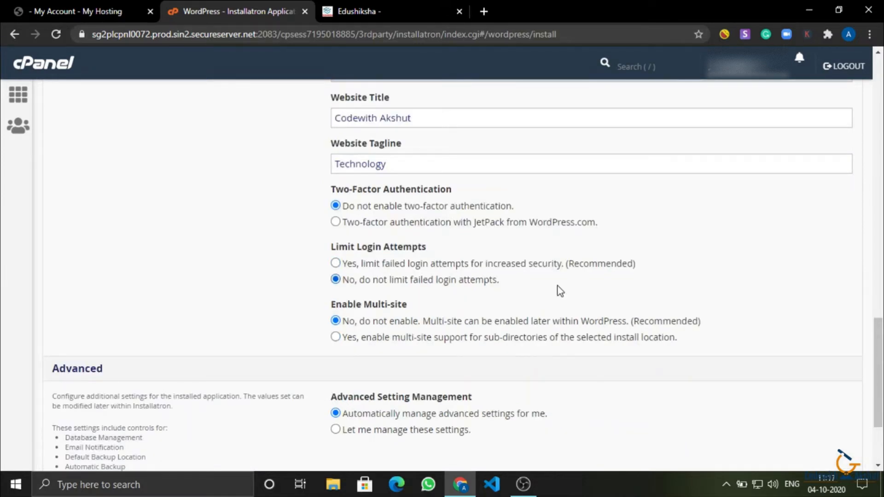
pyautogui.click(460, 264)
pyautogui.click(458, 222)
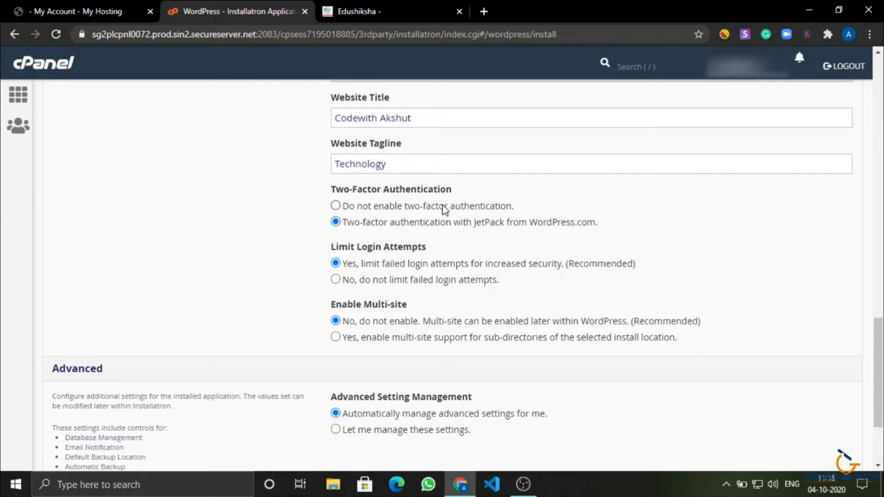
pyautogui.click(444, 207)
pyautogui.scroll(-1, 428, 210)
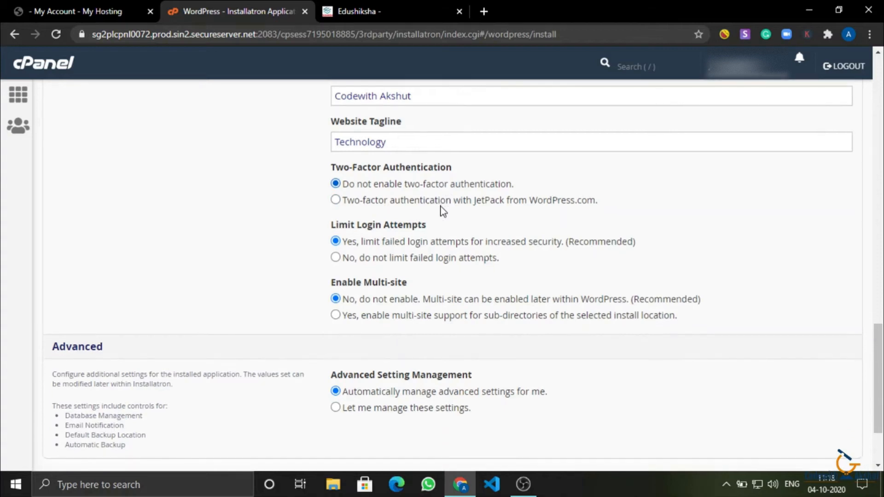
pyautogui.moveTo(370, 281); pyautogui.dragTo(446, 284)
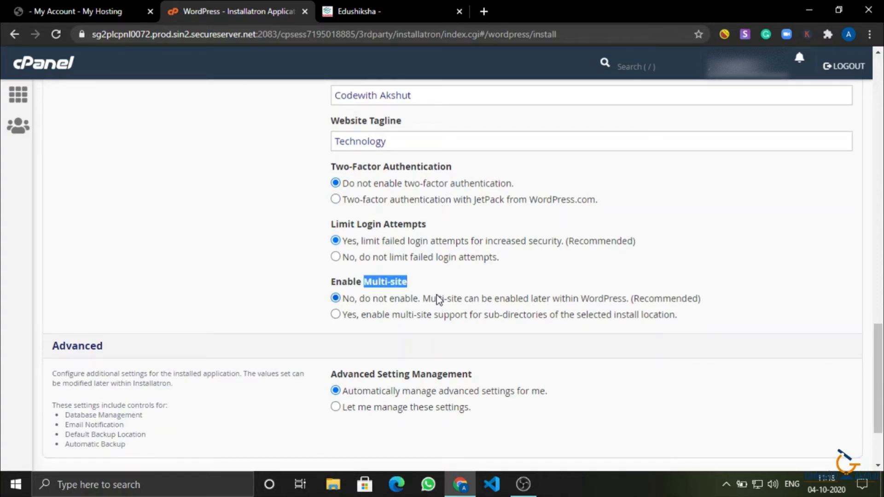
pyautogui.click(438, 299)
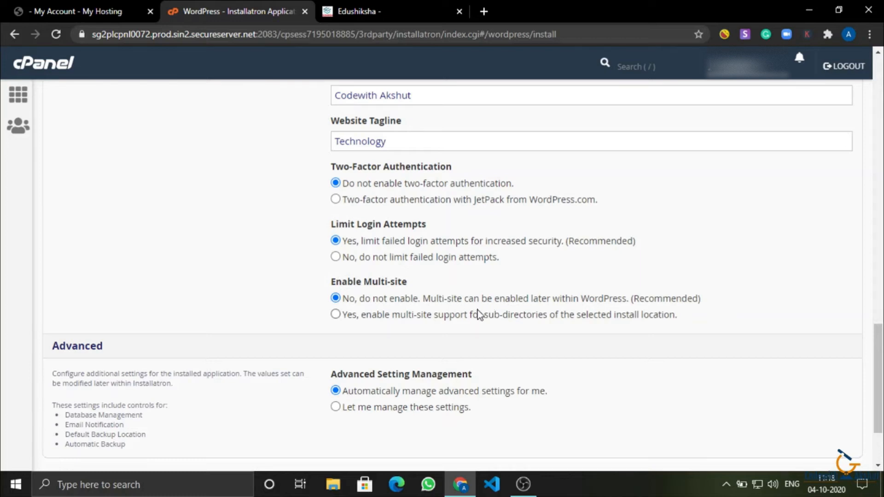
pyautogui.scroll(-1, 478, 313)
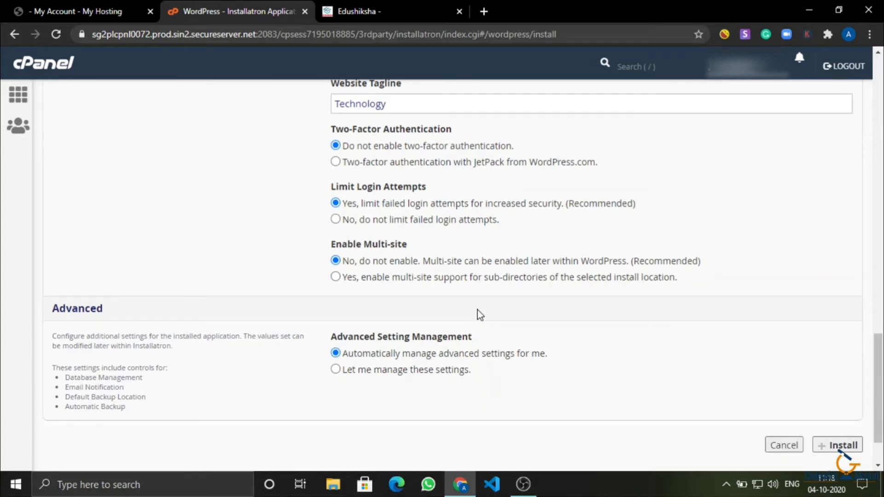
pyautogui.scroll(-1, 479, 314)
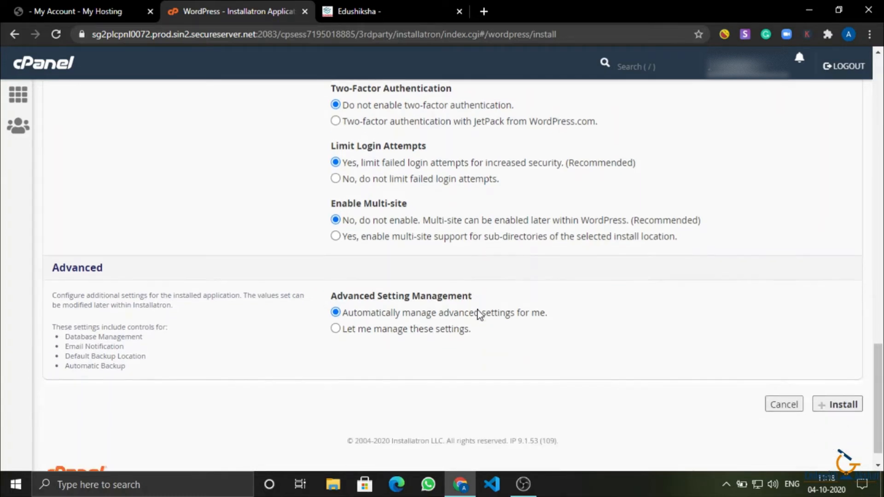
pyautogui.moveTo(378, 288); pyautogui.dragTo(541, 286)
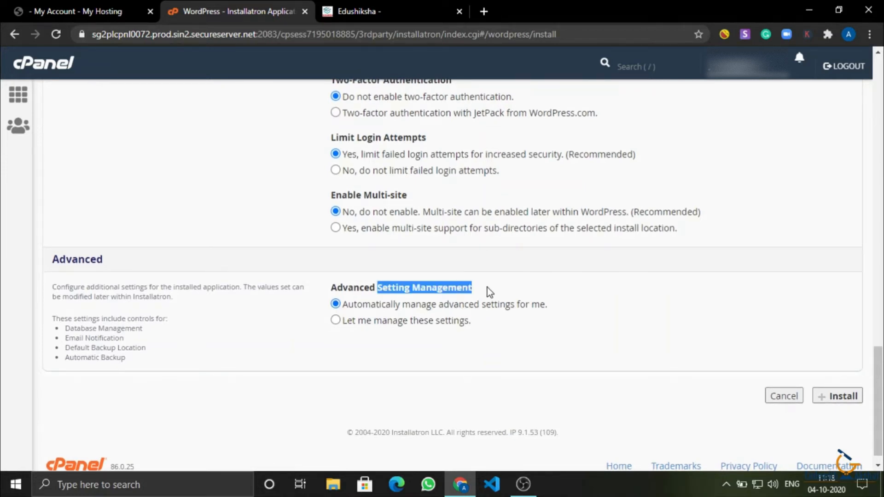
pyautogui.click(562, 409)
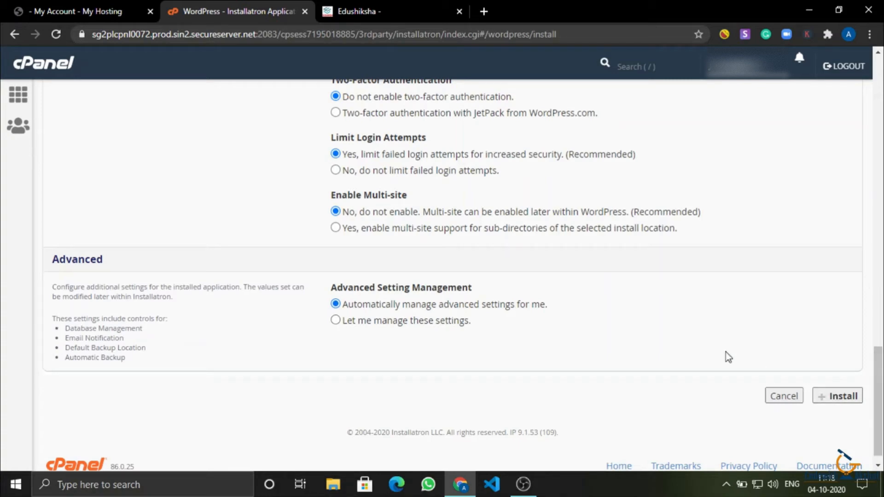
pyautogui.scroll(20, 716, 414)
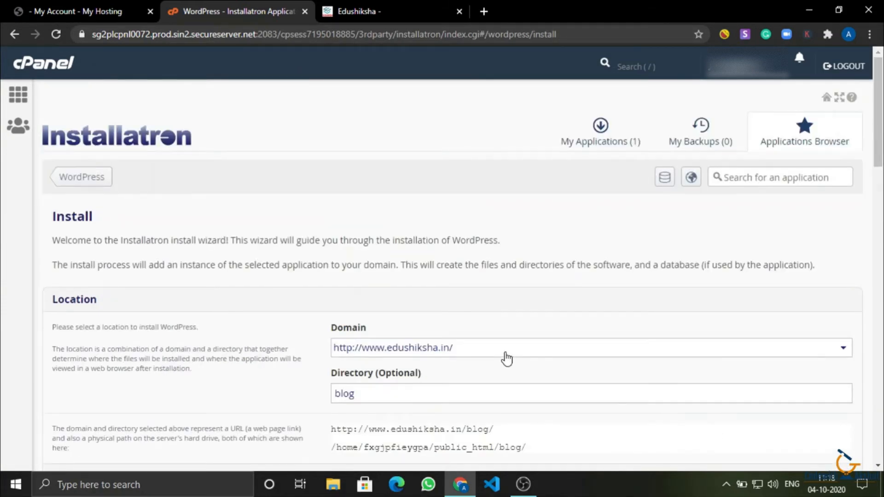
# Scroll to the bottom of the Installatron WordPress install form and cancel it.
pyautogui.scroll(-20, 506, 358)
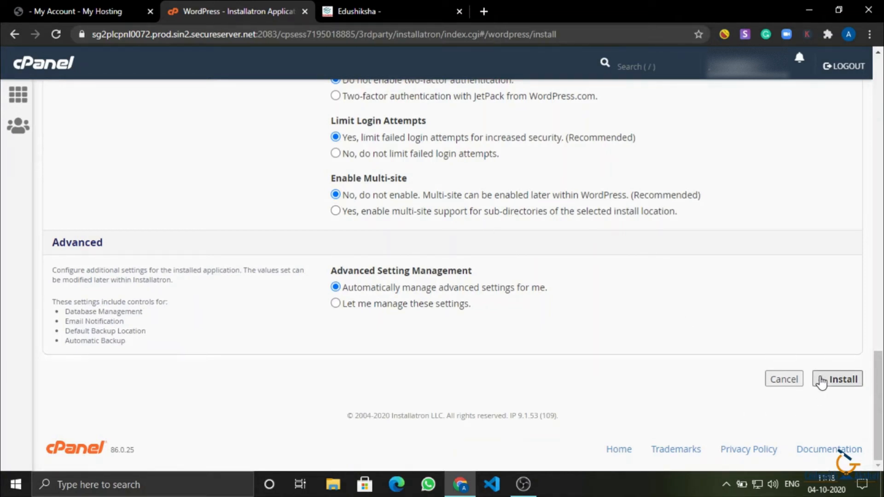
pyautogui.scroll(1, 783, 377)
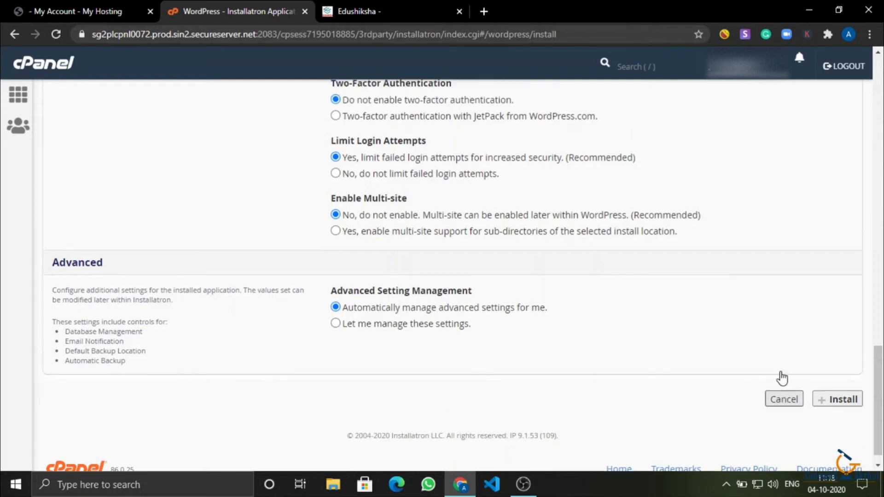
pyautogui.scroll(-1, 783, 376)
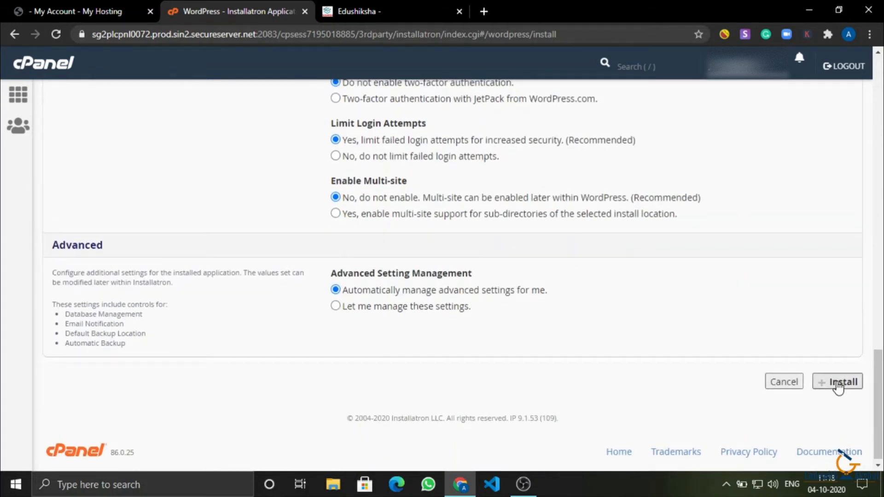
pyautogui.click(781, 387)
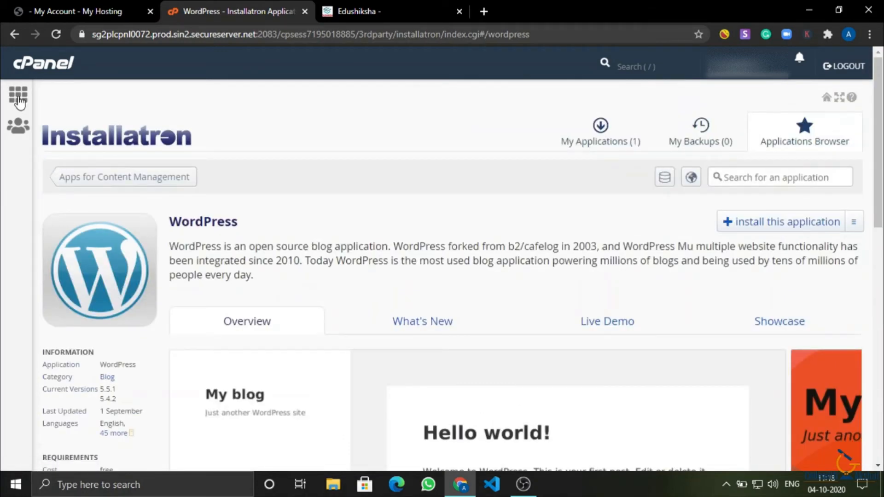
# Return to the cPanel home page from the sidebar grid icon and open a new Chrome tab.
pyautogui.click(18, 94)
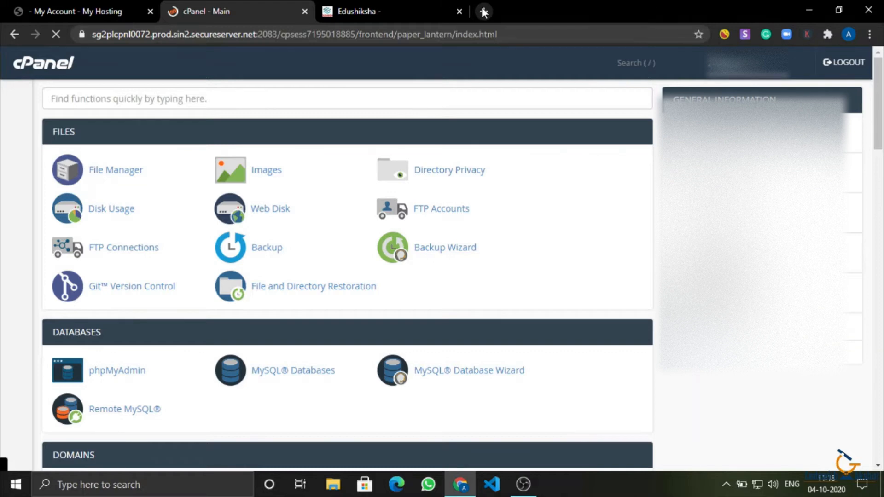
pyautogui.click(483, 11)
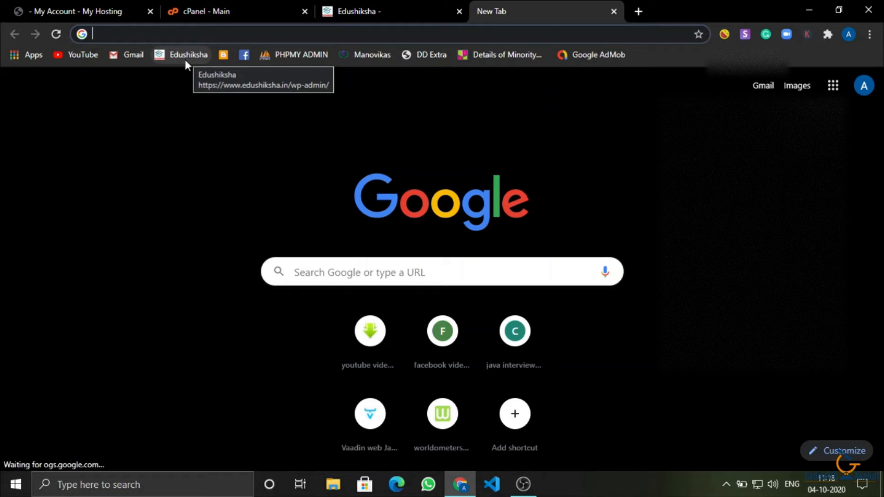
# Open the Edushiksha admin from its bookmark and log out via the 'Howdy, admin' menu.
pyautogui.click(185, 59)
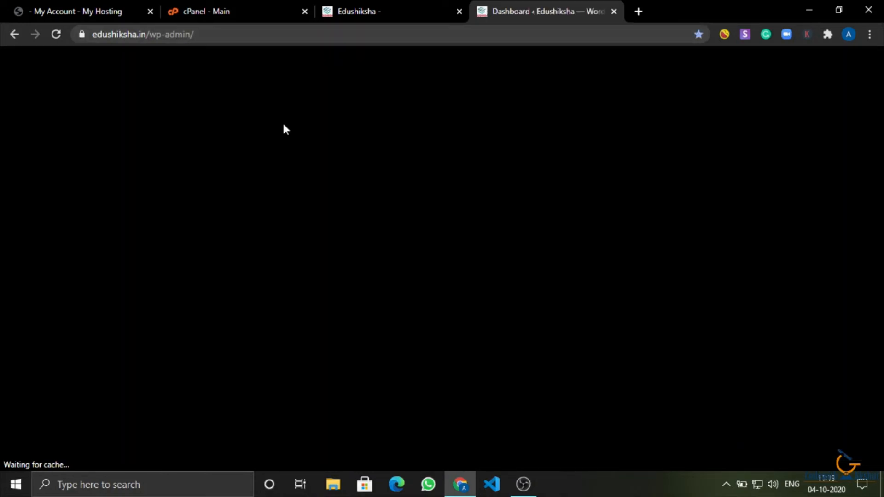
pyautogui.moveTo(824, 57)
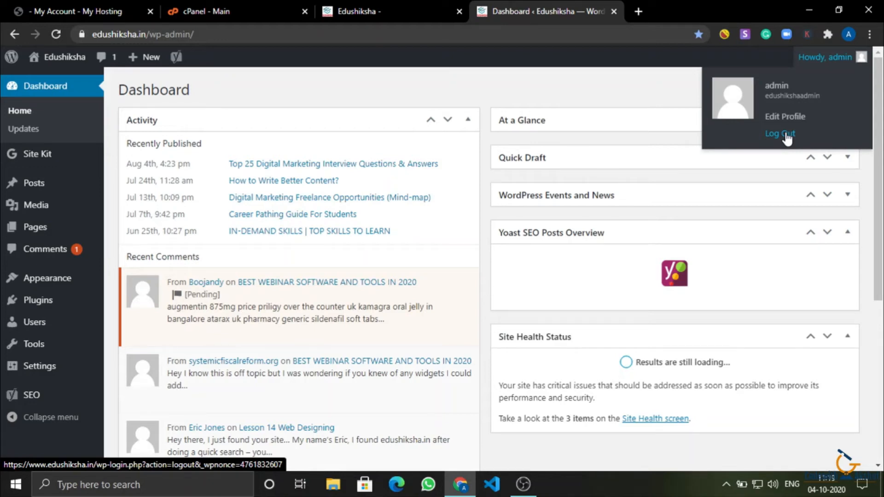
pyautogui.click(786, 134)
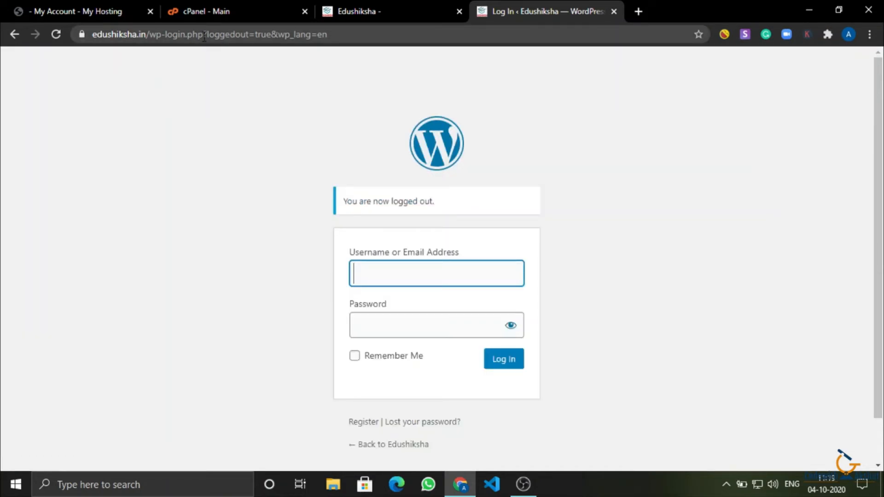
pyautogui.scroll(-1, 401, 219)
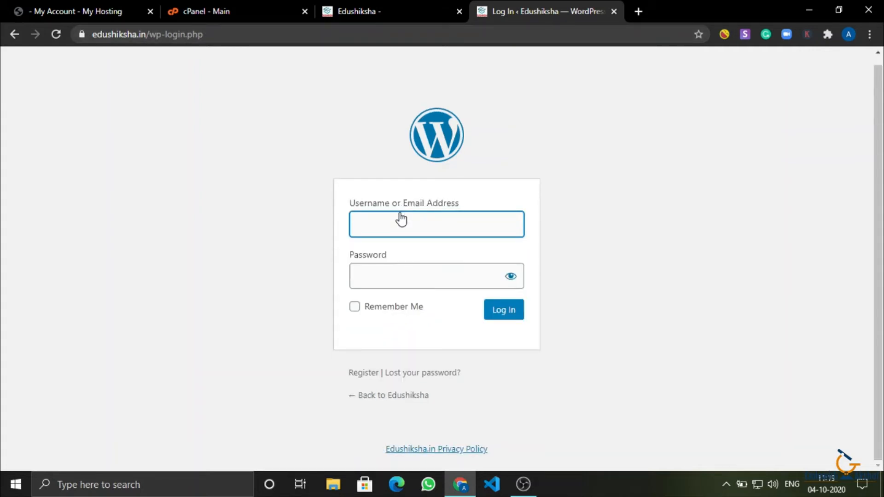
# Log in to edushiksha.in with the admin username and password, with Remember Me ticked.
pyautogui.click(388, 217)
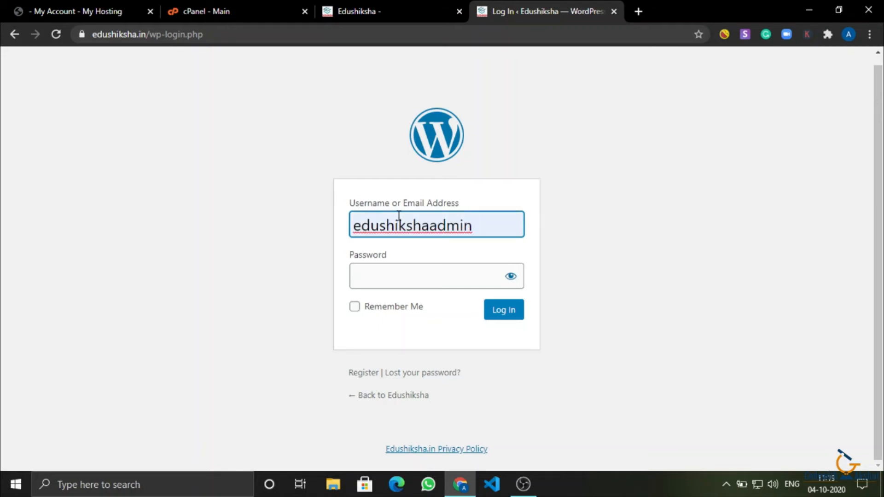
pyautogui.click(432, 273)
pyautogui.write('••')
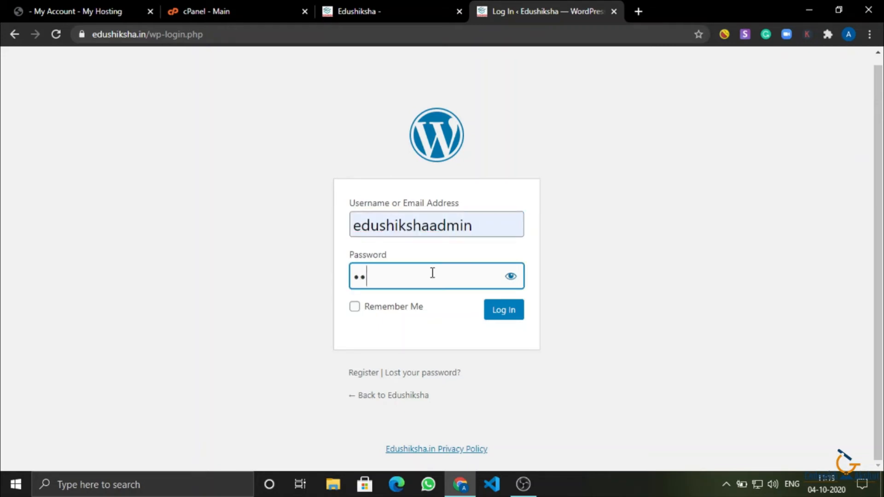
pyautogui.write('••••••••••')
pyautogui.click(375, 307)
pyautogui.click(504, 313)
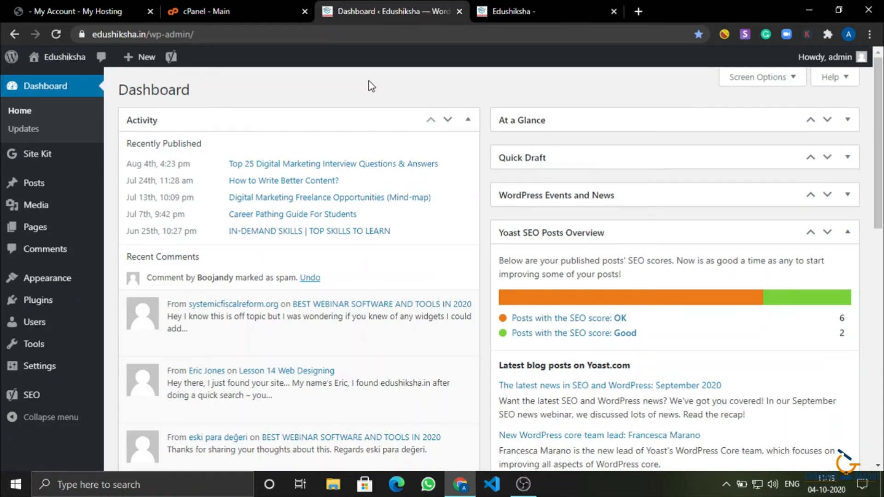
# Visit the Posts, Media Library and Comments screens from the admin sidebar.
pyautogui.click(42, 192)
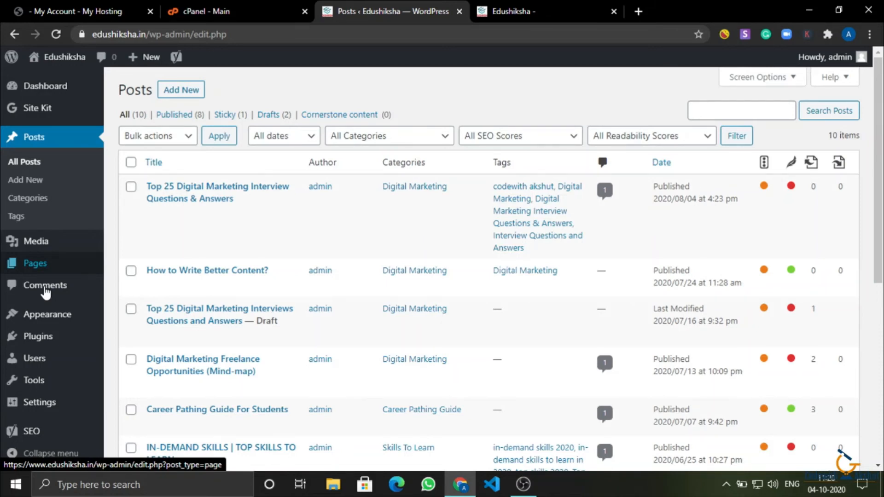
pyautogui.click(46, 241)
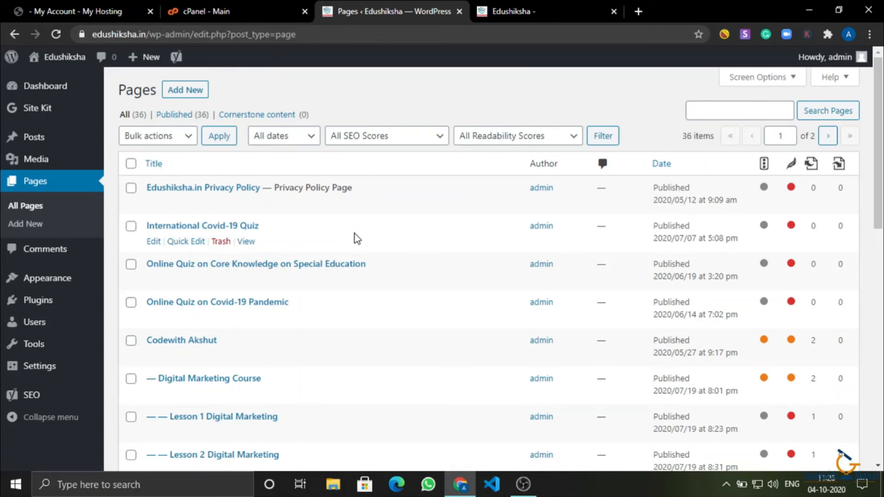
pyautogui.click(42, 261)
pyautogui.moveTo(37, 240)
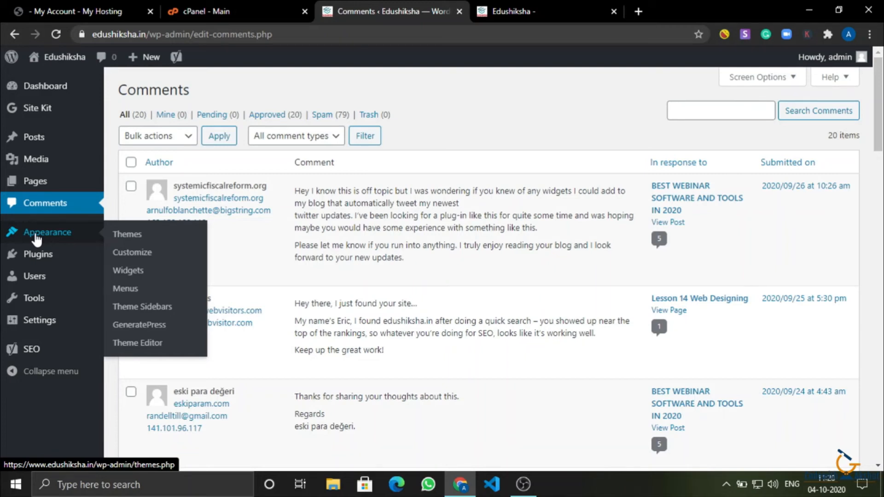
# Open Appearance > Themes and view the live Edushiksha site tab.
pyautogui.click(37, 234)
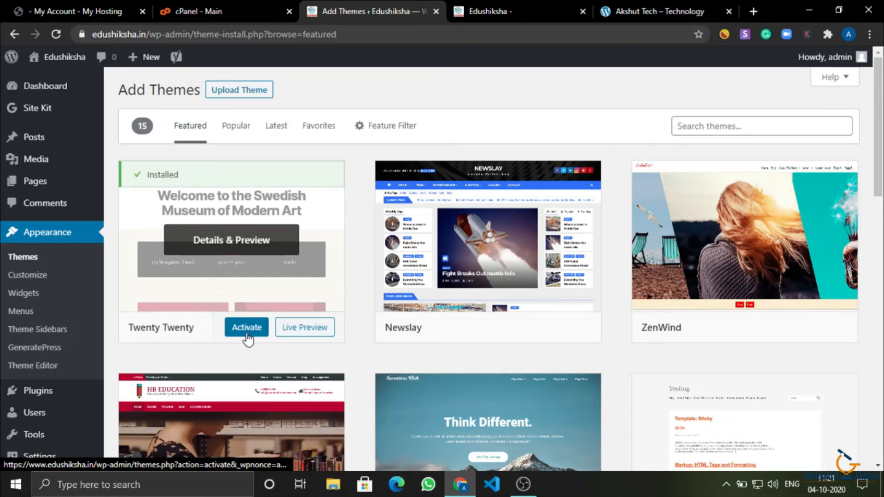
pyautogui.click(520, 10)
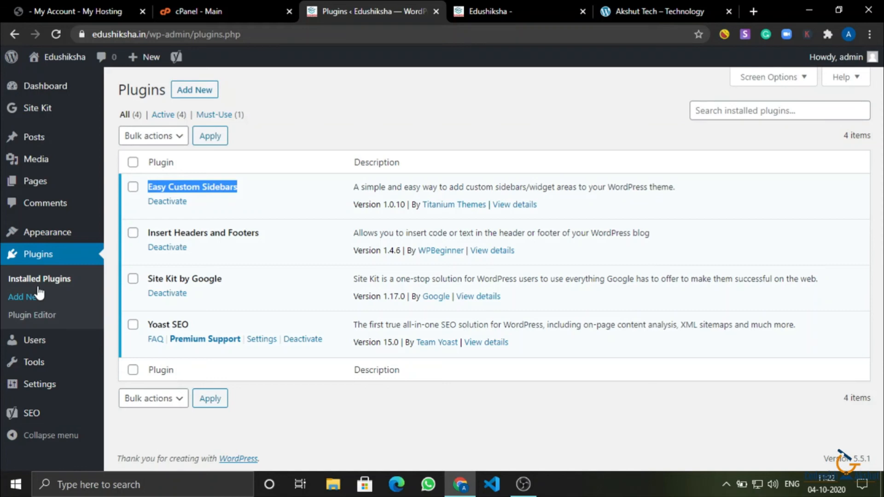
# Go through Tools > Import, Export and Site Health, scrolling the health report.
pyautogui.click(33, 362)
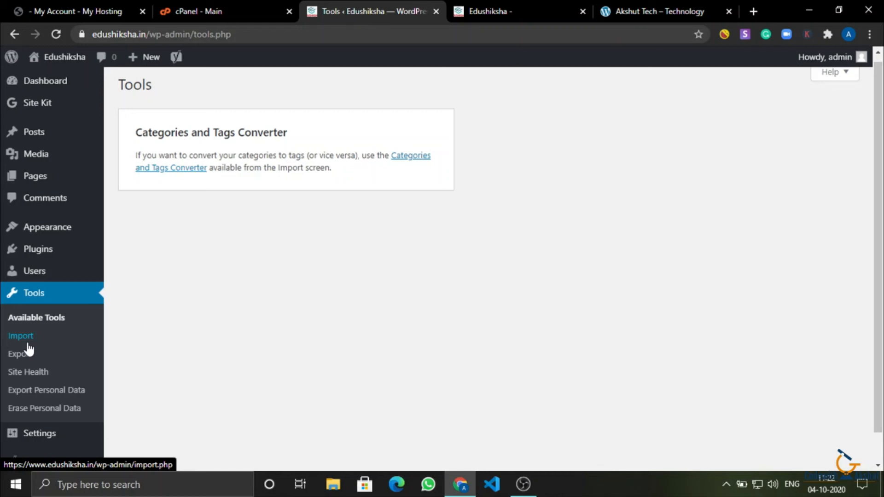
pyautogui.click(27, 343)
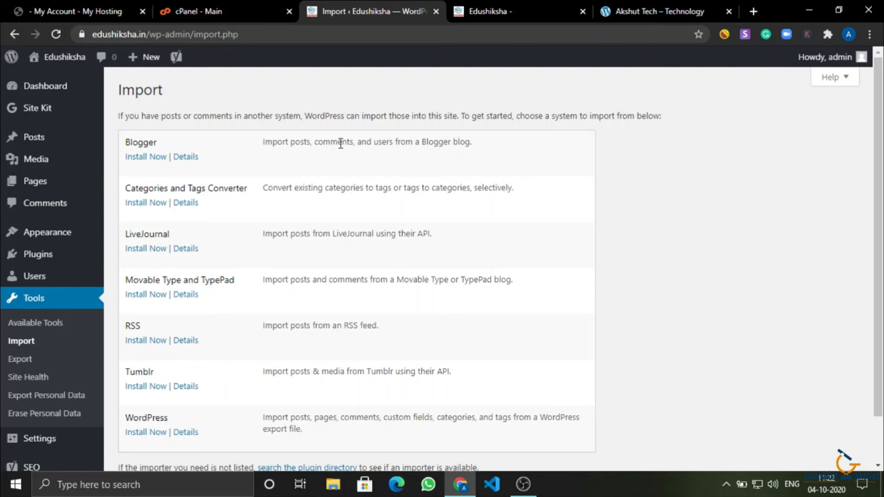
pyautogui.click(21, 359)
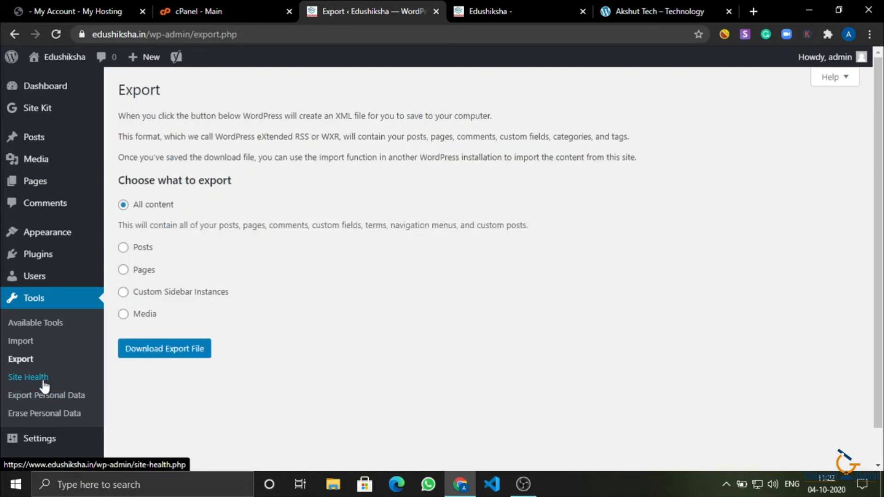
pyautogui.click(28, 377)
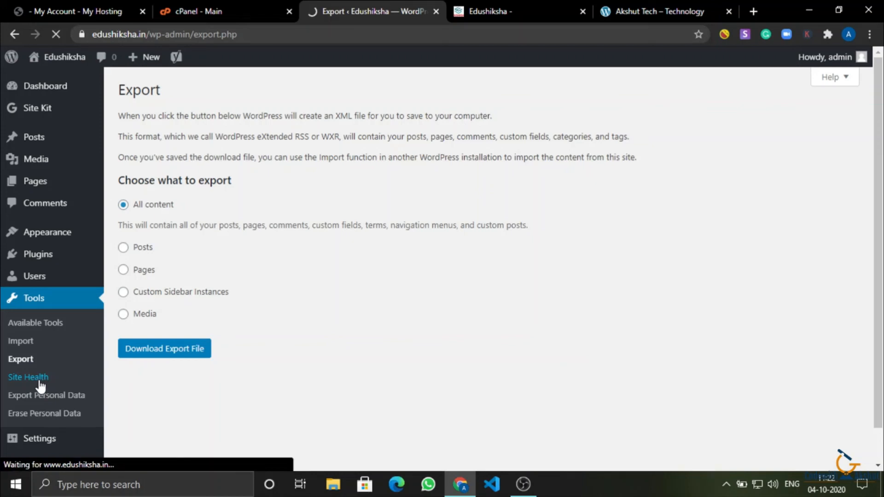
pyautogui.scroll(-1, 41, 387)
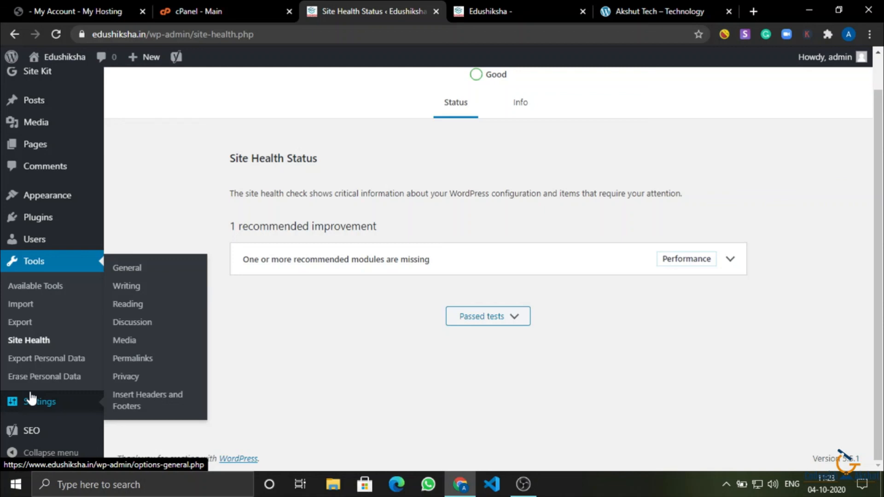
# Open the Settings page from the left admin menu.
pyautogui.click(30, 399)
pyautogui.scroll(1, 46, 446)
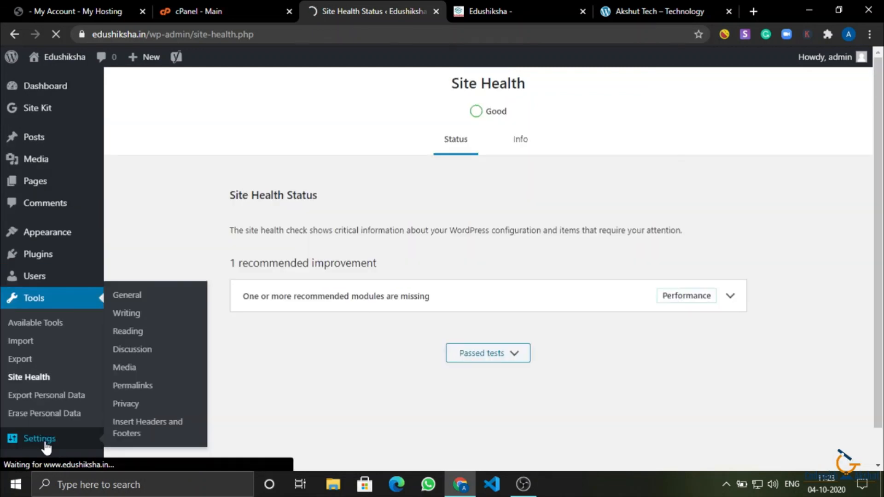